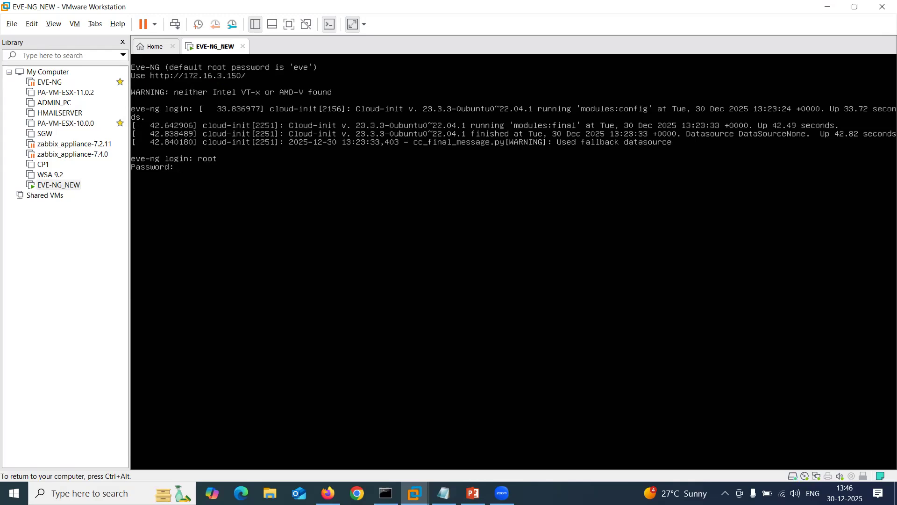
Complete the root login on the EVE-NG_NEW console and release the keyboard from the VM.
key(ctrl+alt)
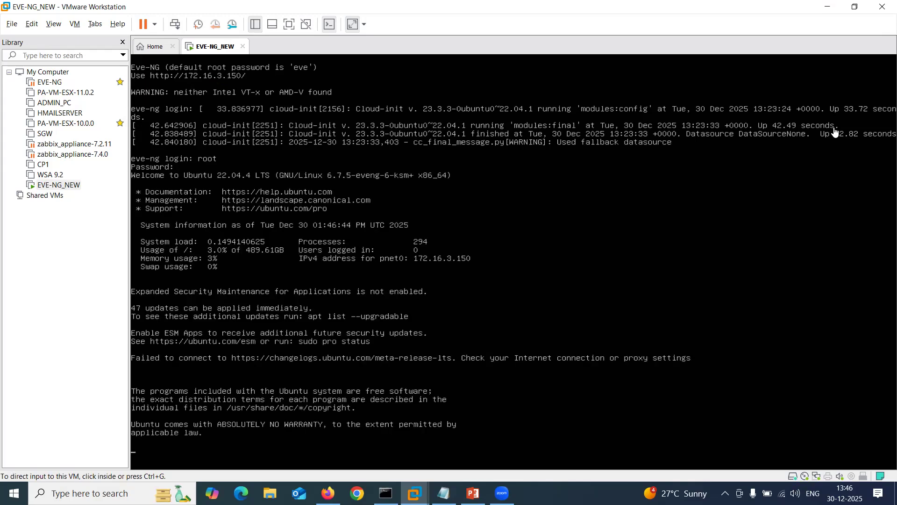
Re-enter the root login at the EVE-NG console prompt.
click(639, 200)
key(ctrl+alt)
key(alt+Tab)
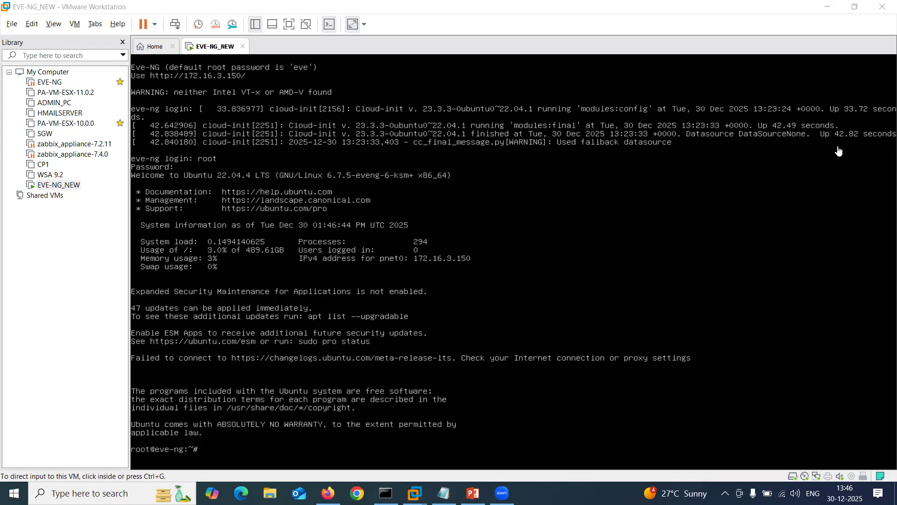
click(643, 210)
text(root)
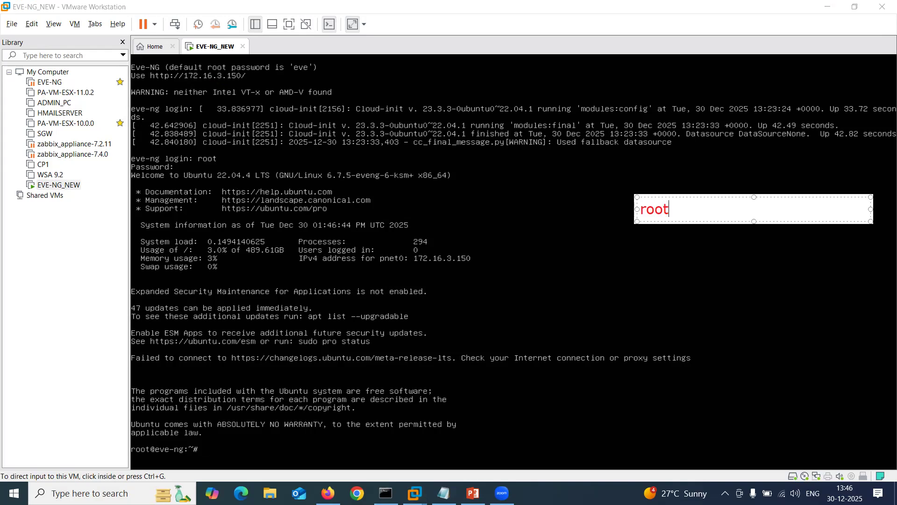
key(Return)
text(eve)
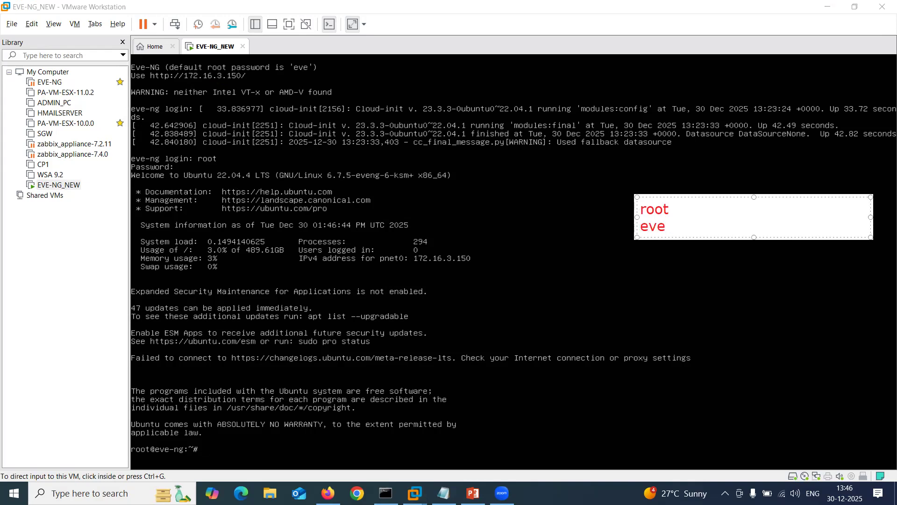
drag(671, 227, 607, 207)
key(BackSpace)
click(651, 172)
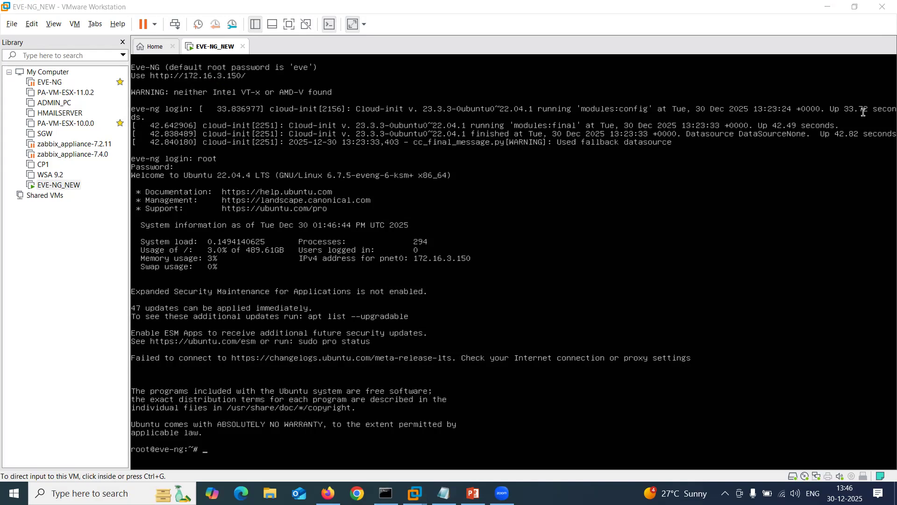
Copy rm -f /opt/ovf/.configured from Notepad, paste it at the root prompt and run it.
click(444, 493)
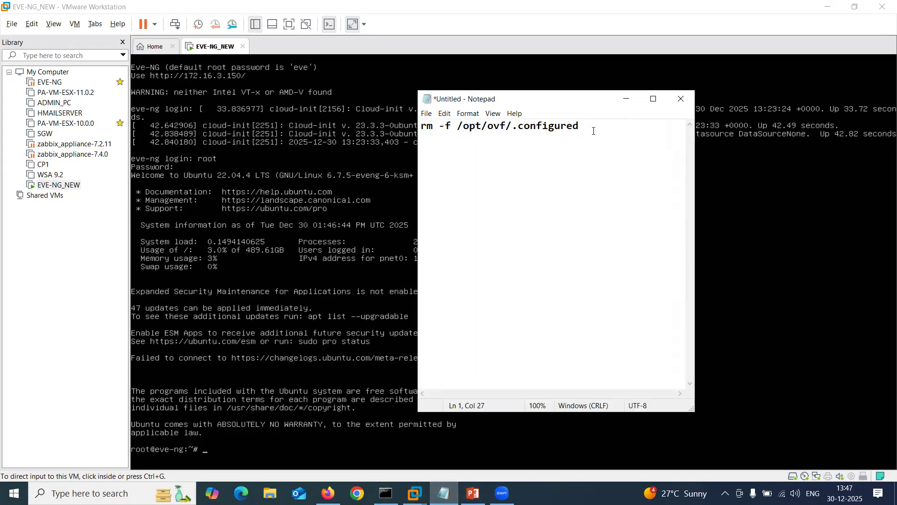
drag(586, 127, 415, 135)
key(super+c)
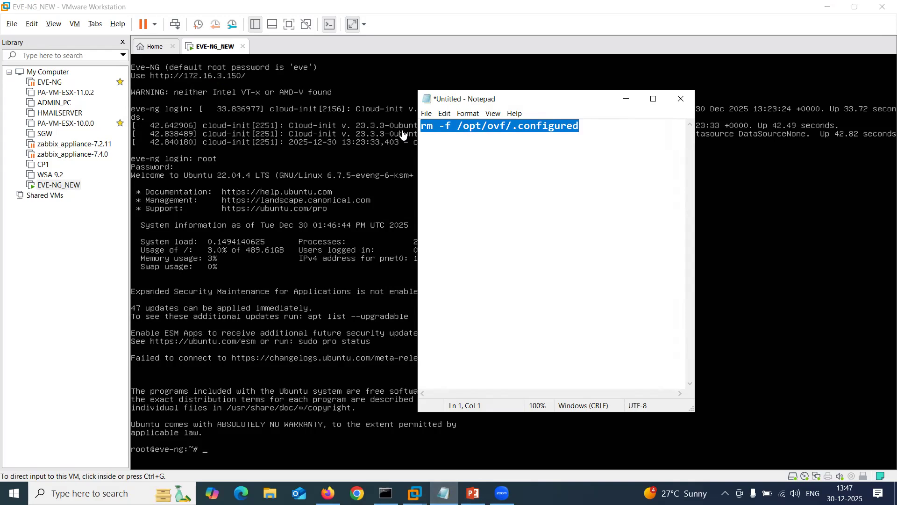
click(32, 23)
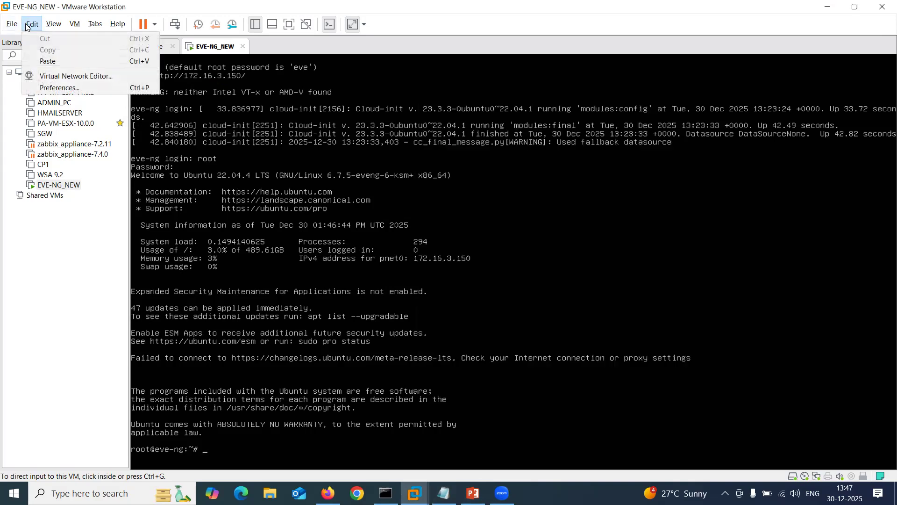
click(53, 61)
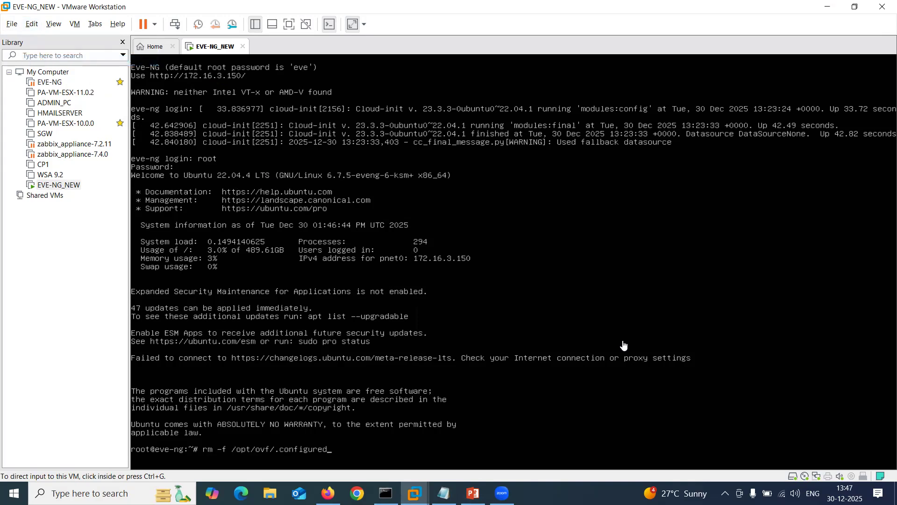
click(864, 142)
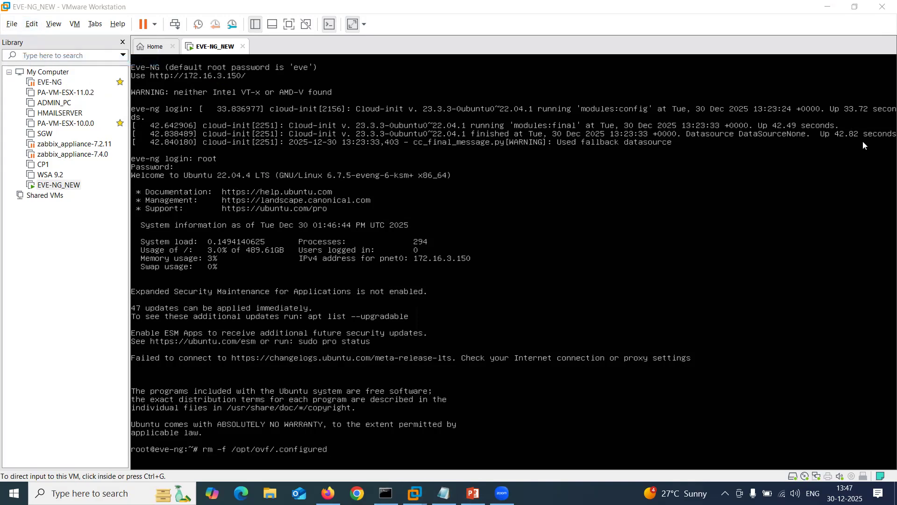
drag(201, 452, 342, 455)
click(462, 296)
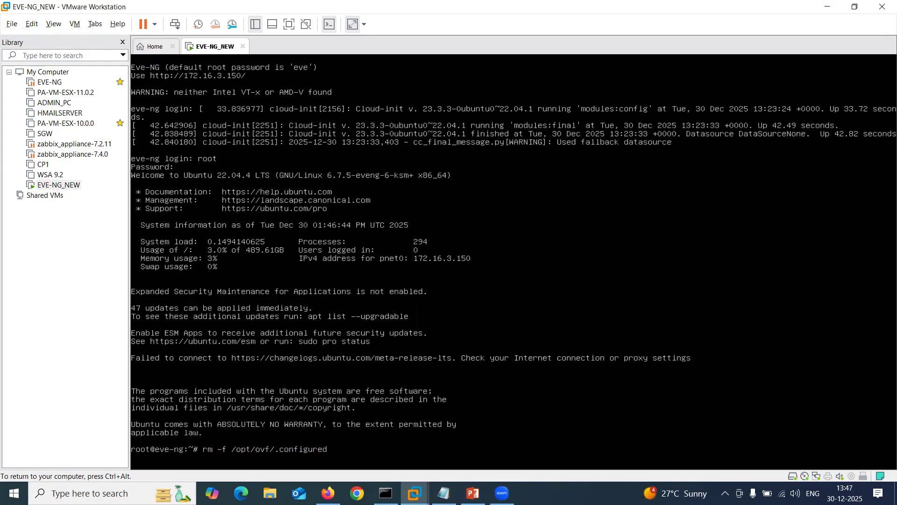
key(Return)
Reboot EVE-NG with the reboot command, then log back in as root.
text(reboot)
key(Return)
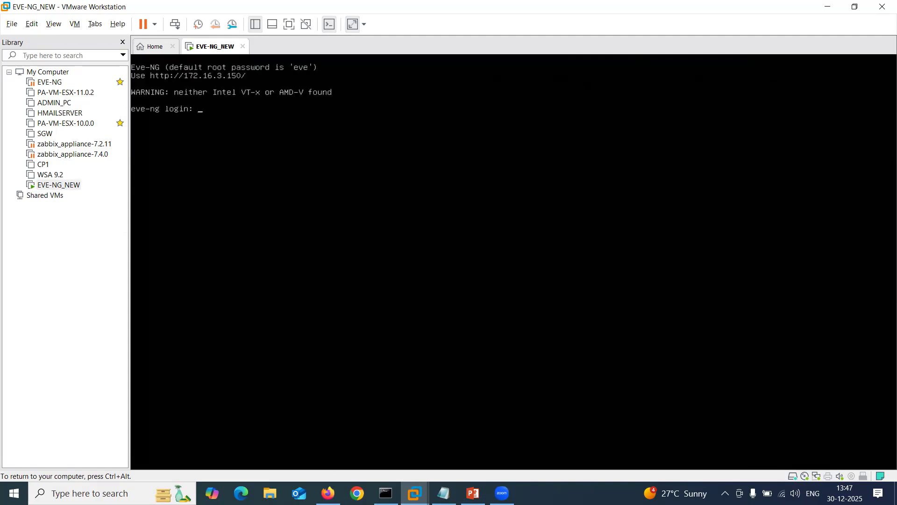
text(a\)
key(BackSpace)
key(BackSpace)
text(root)
key(Return)
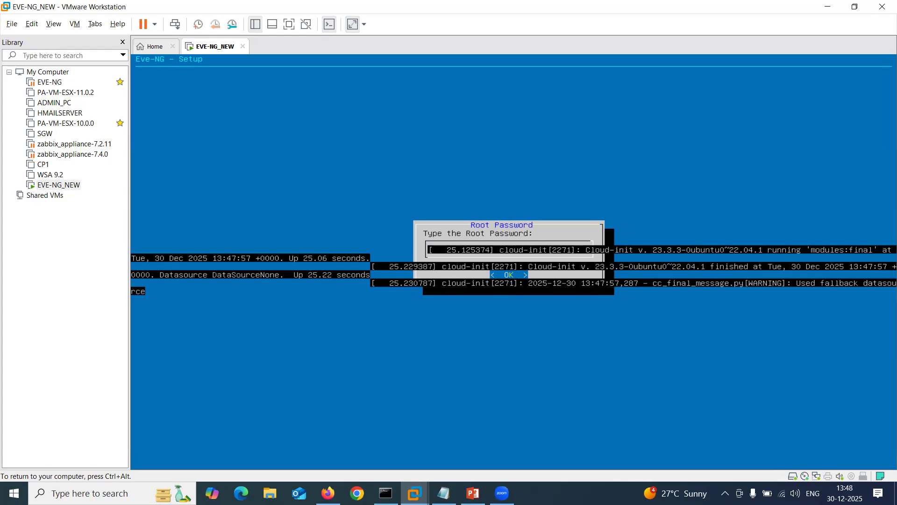
Set and confirm the new root password, keep hostname eve-ng and domain example.com, choose static addressing.
key(Return)
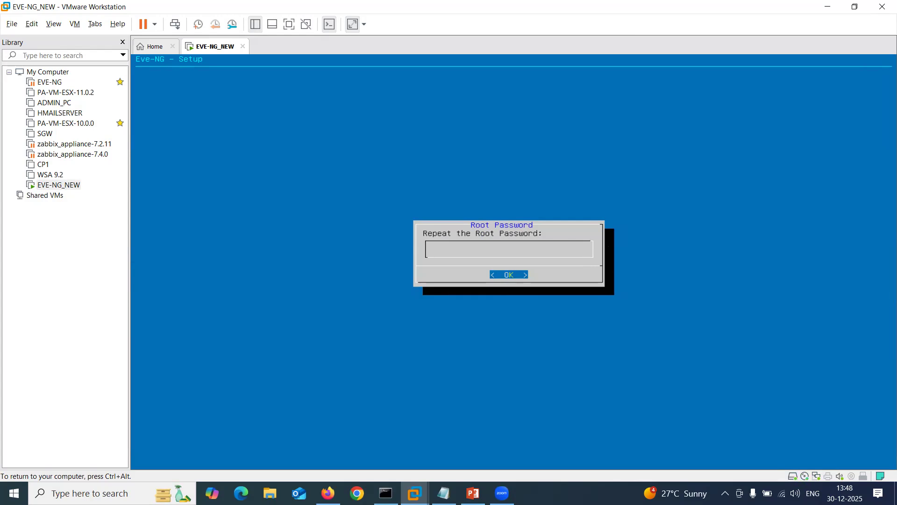
key(Return)
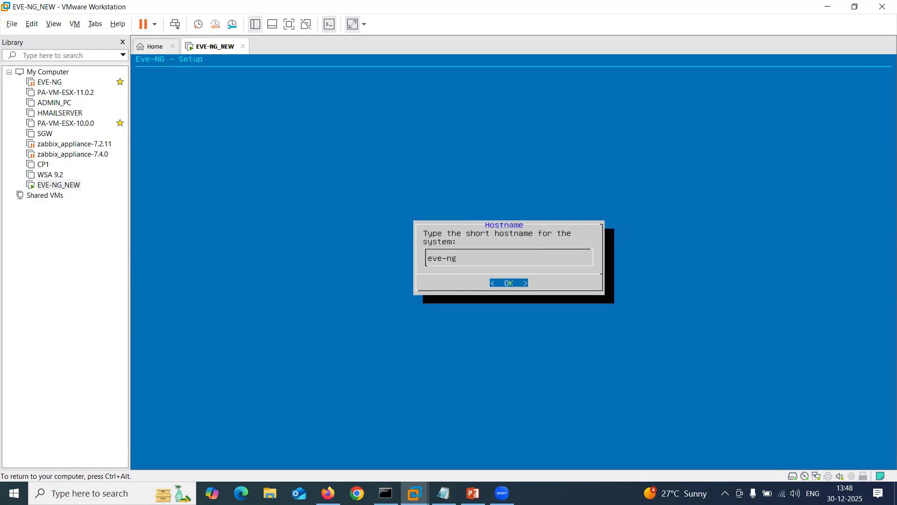
key(Return)
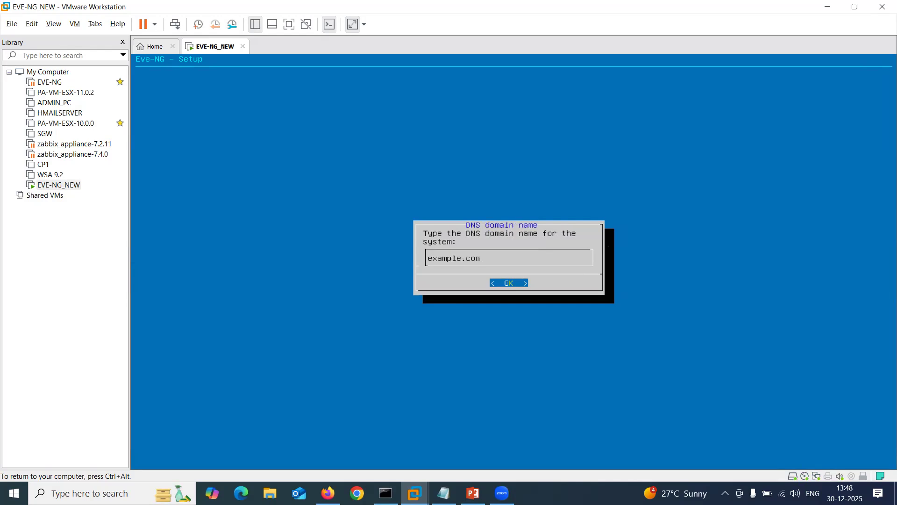
key(Return)
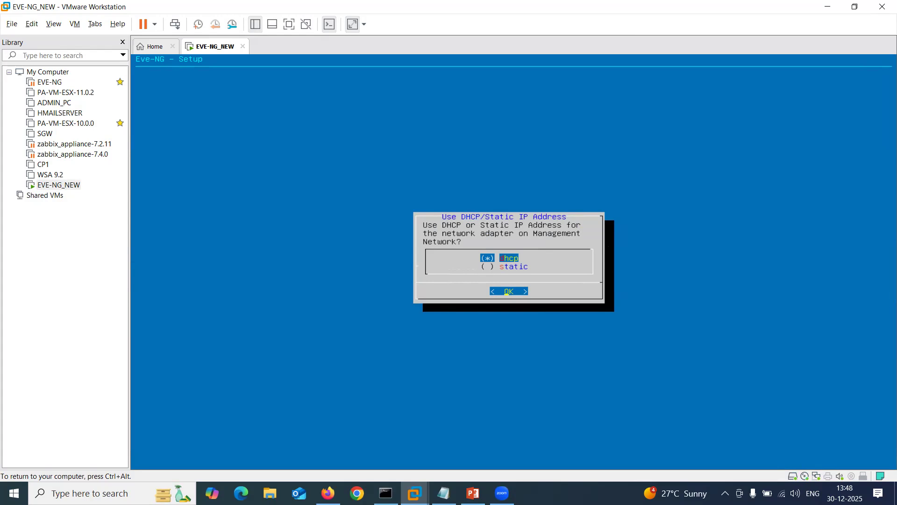
key(Down)
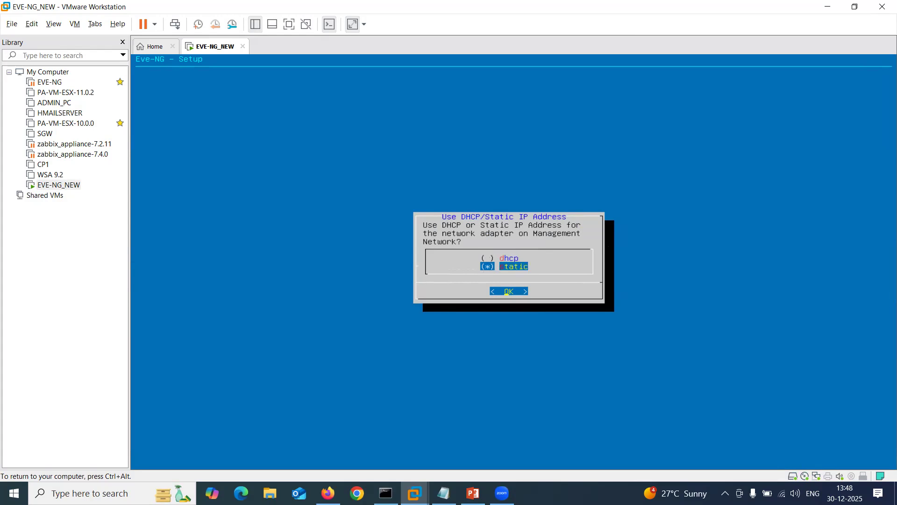
key(Return)
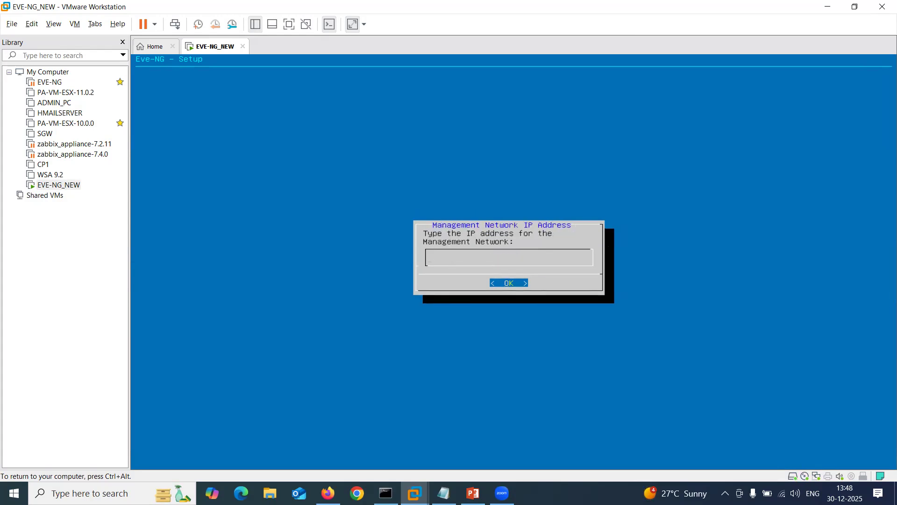
Enter management IP 105.0.0.100, mask 255.255.255.0 and gateway 105.0.0.1.
text(105.0.0.100)
key(Return)
text(255.255.255.0)
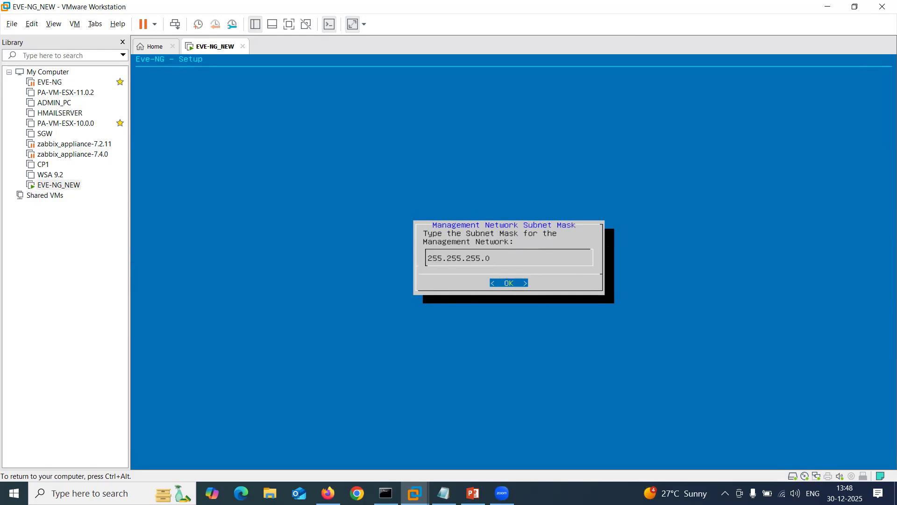
key(Return)
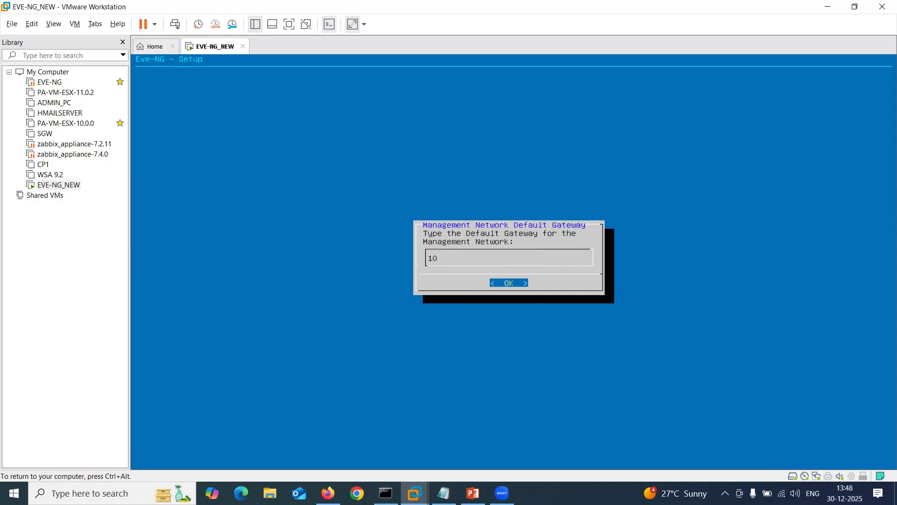
text(105.0.0.1)
key(Return)
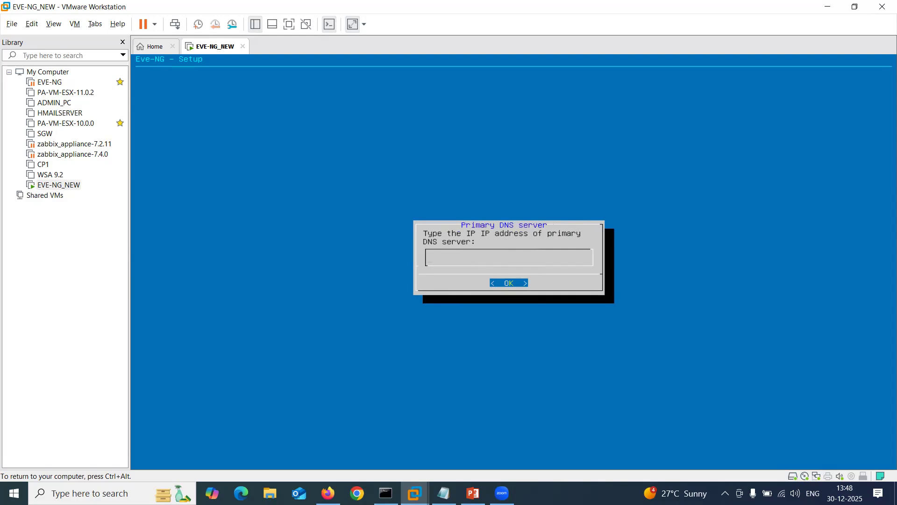
Set DNS servers 8.8.8.8 and 1.1.1.1, NTP server 105.0.0.100, and keep direct connection.
text(8.8.8.8)
key(Return)
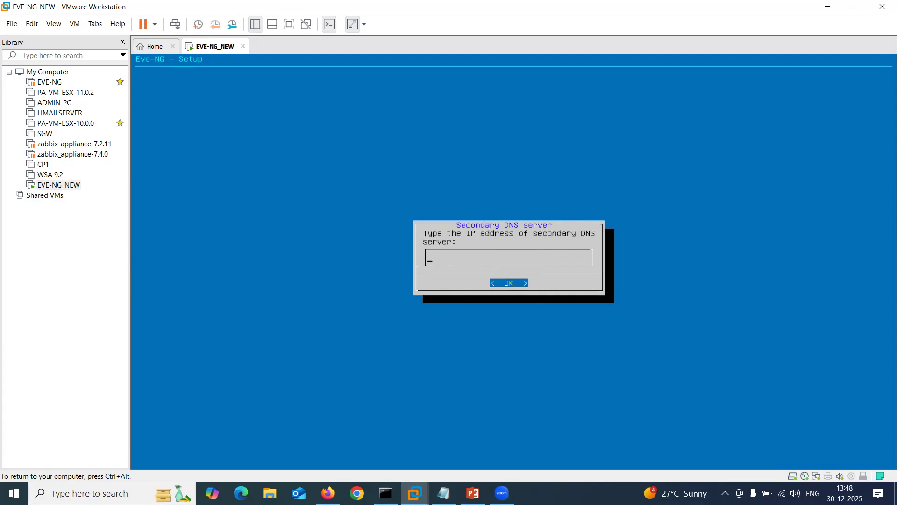
text(1.1.1.1)
key(Return)
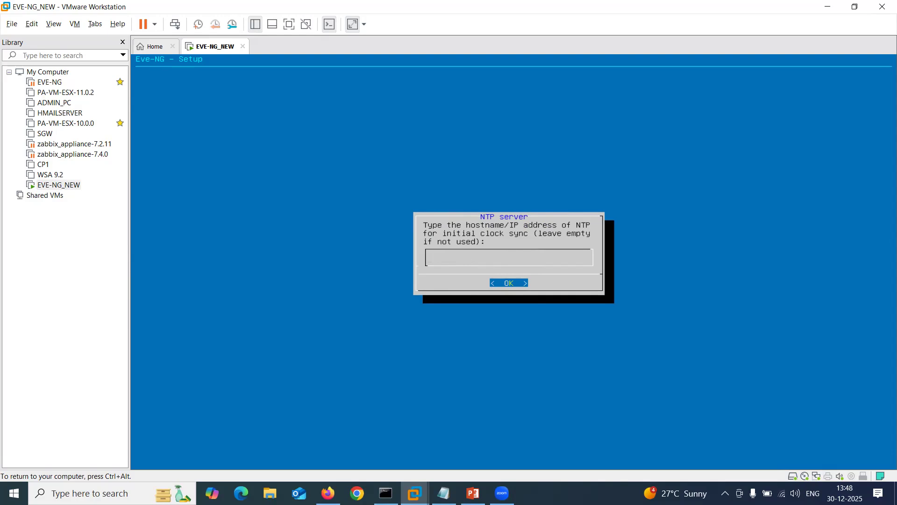
text(105.0.0.100)
key(Return)
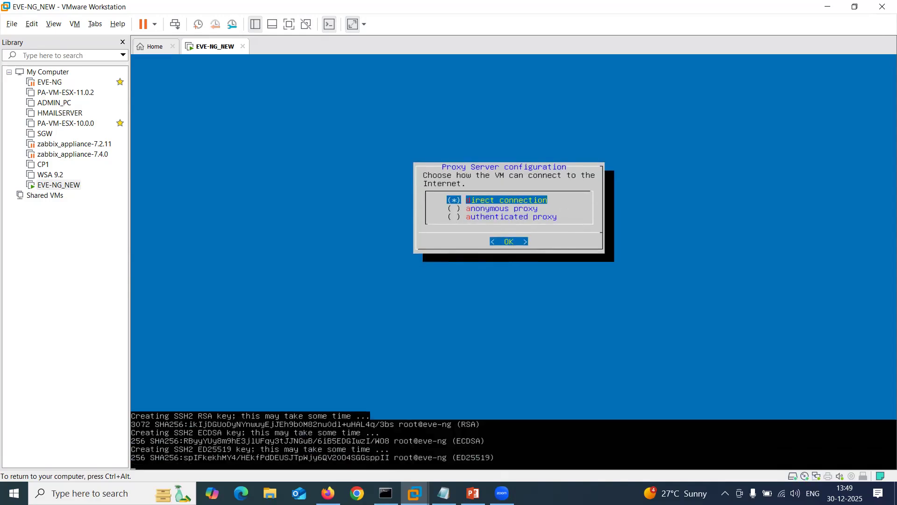
key(Return)
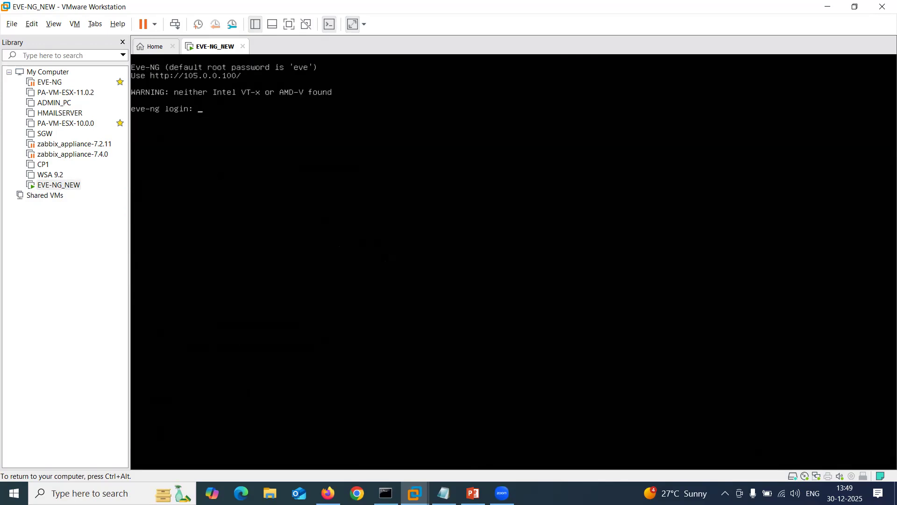
Switch from the VM to the host Command Prompt and ping 105.0.0.100.
key(ctrl+alt)
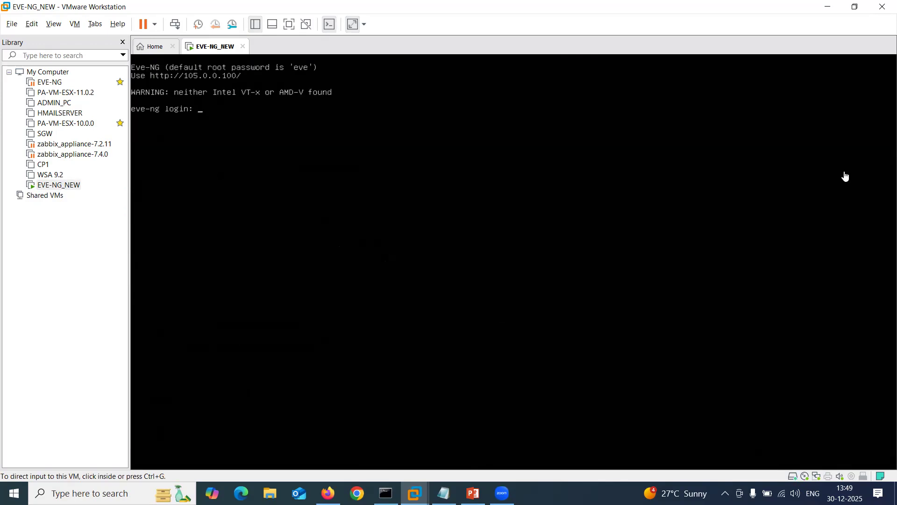
drag(174, 84, 251, 80)
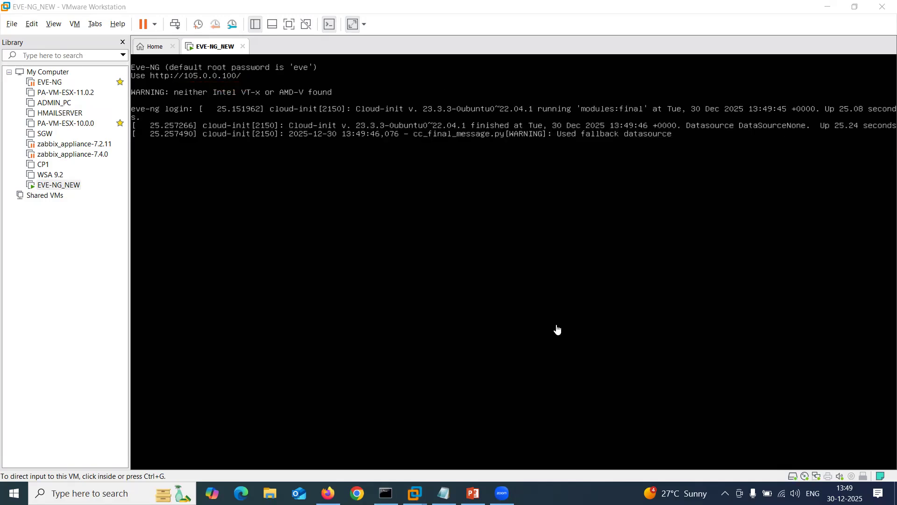
click(385, 493)
key(Return)
key(Return)
key(Return)
key(Return)
text(ping 105.0.0.100)
key(Return)
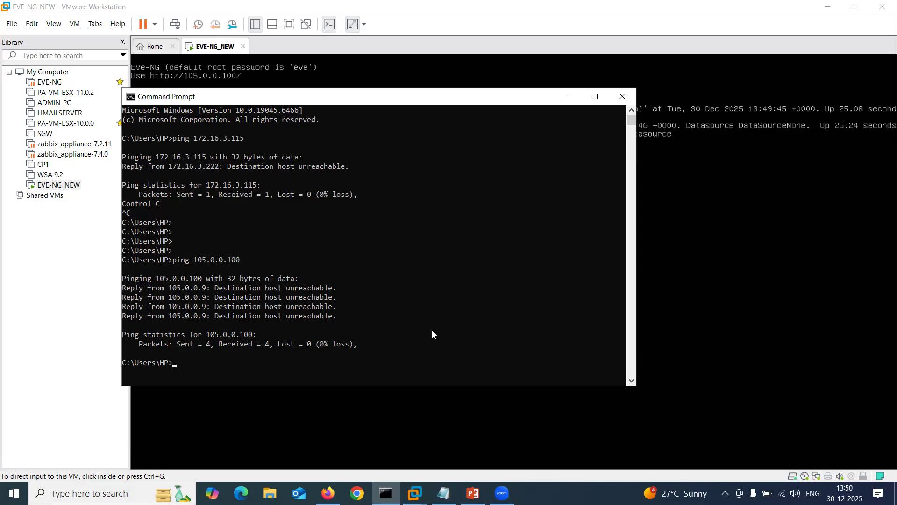
Minimize Command Prompt after the ping returns Destination host unreachable.
click(569, 96)
Highlight step 2, creating the Microsoft Loopback Adapter, on the slide, then minimize PowerPoint and VMware.
click(472, 493)
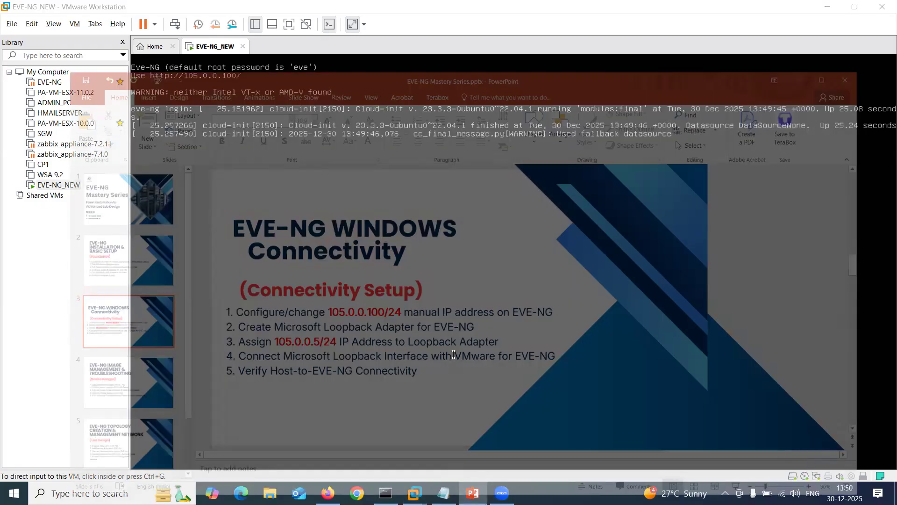
drag(197, 294, 463, 286)
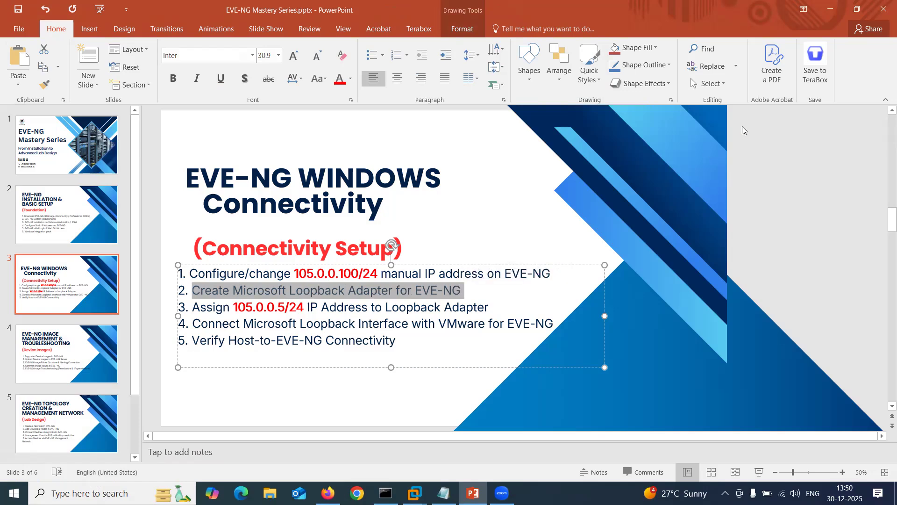
click(827, 9)
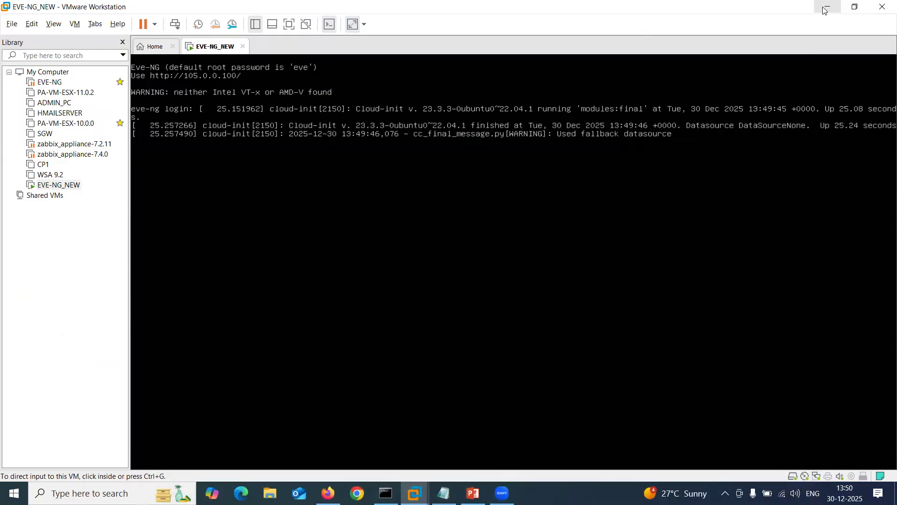
click(827, 9)
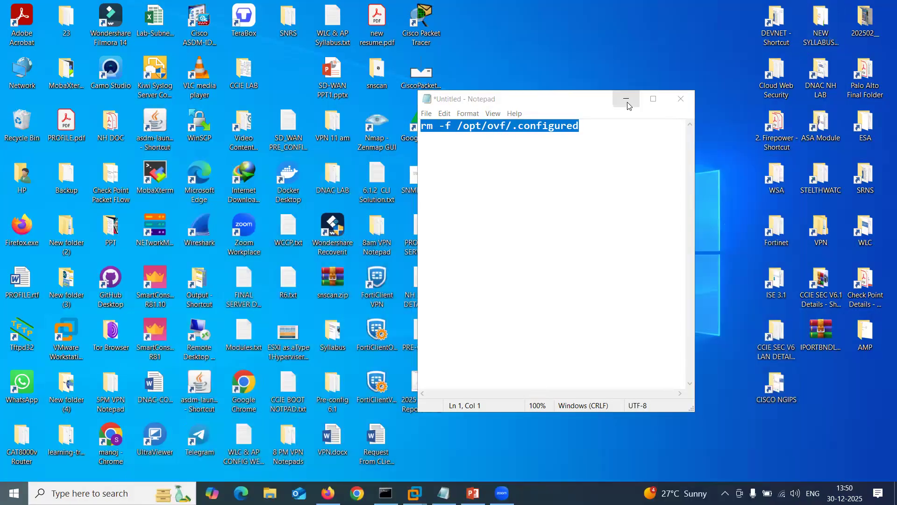
Open Device Manager from the Start search.
key(super+d)
key(super)
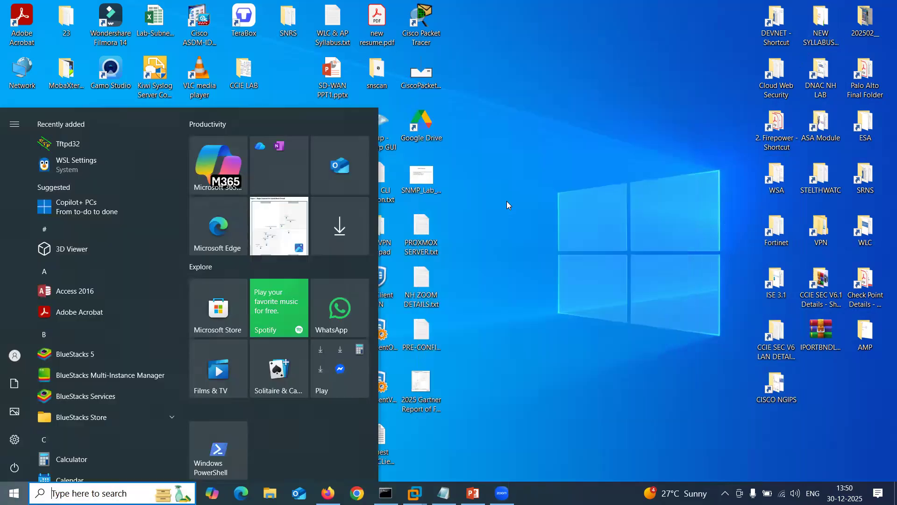
text(devi)
key(Return)
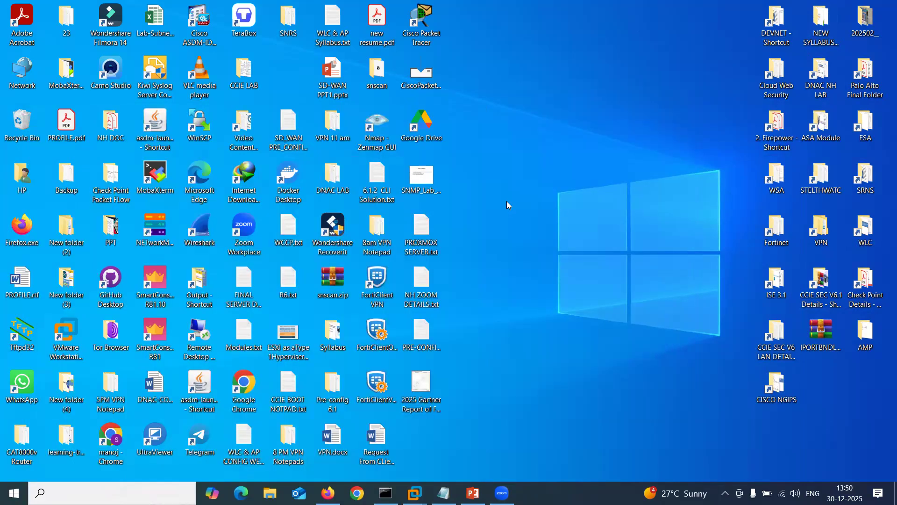
Expand Network adapters and rescan for hardware changes.
click(64, 187)
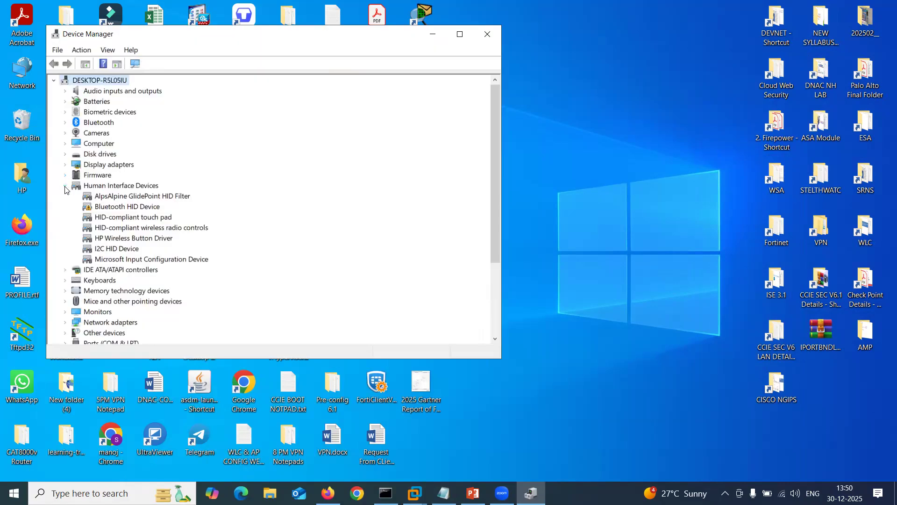
click(64, 186)
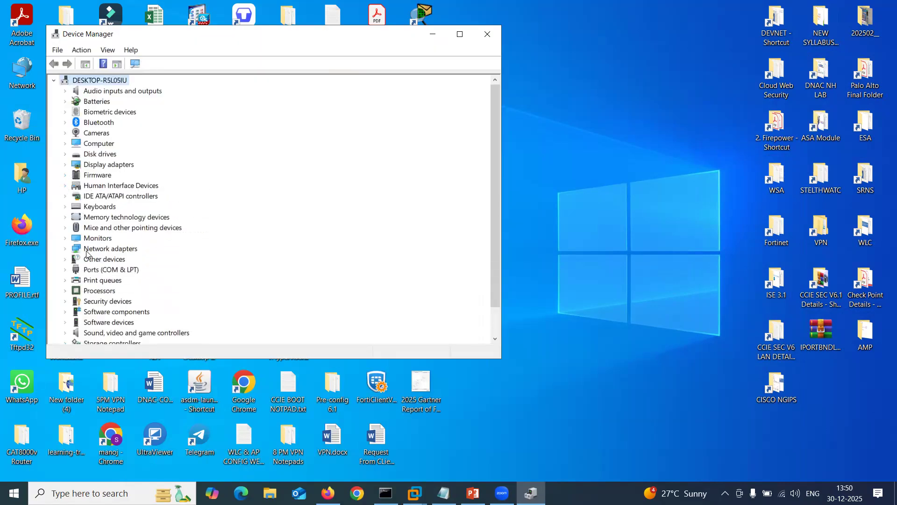
click(66, 250)
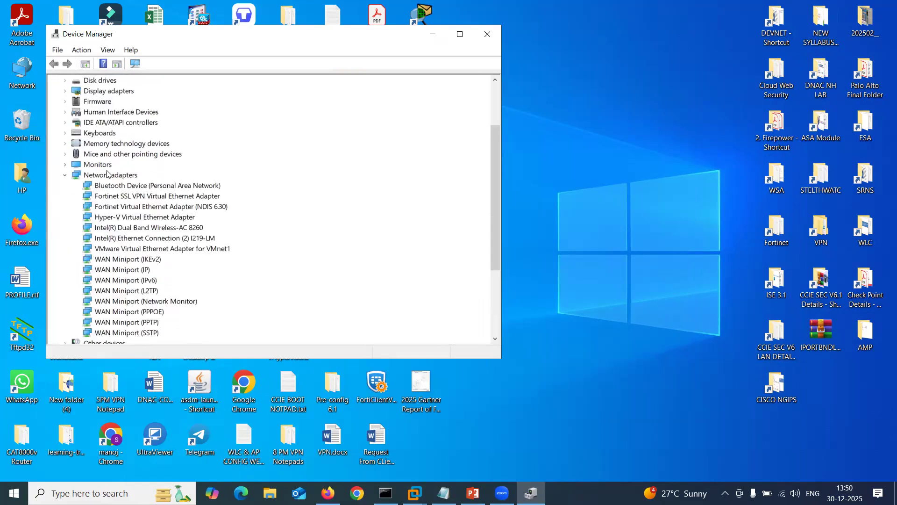
click(107, 177)
click(152, 64)
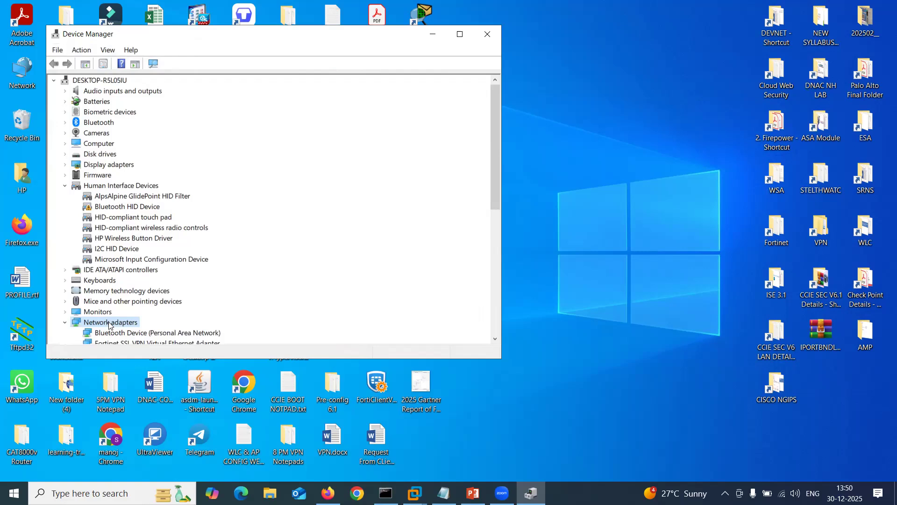
click(82, 50)
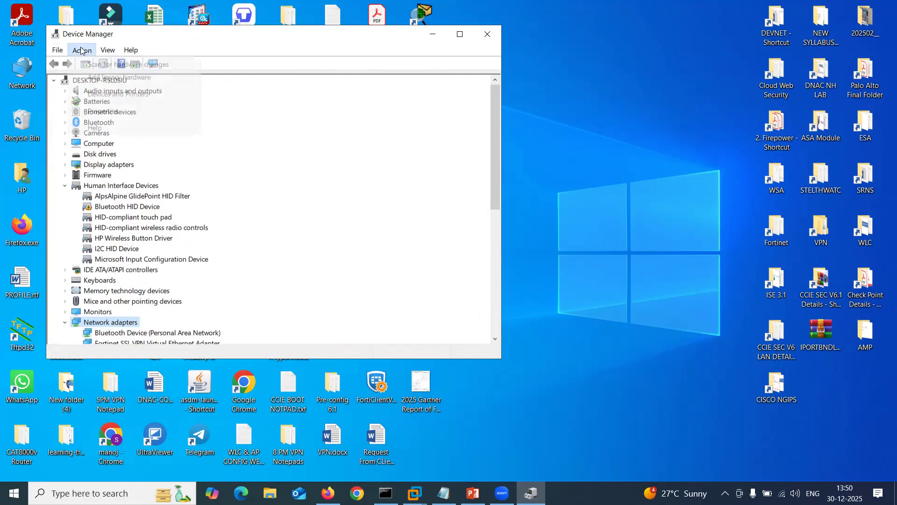
click(123, 64)
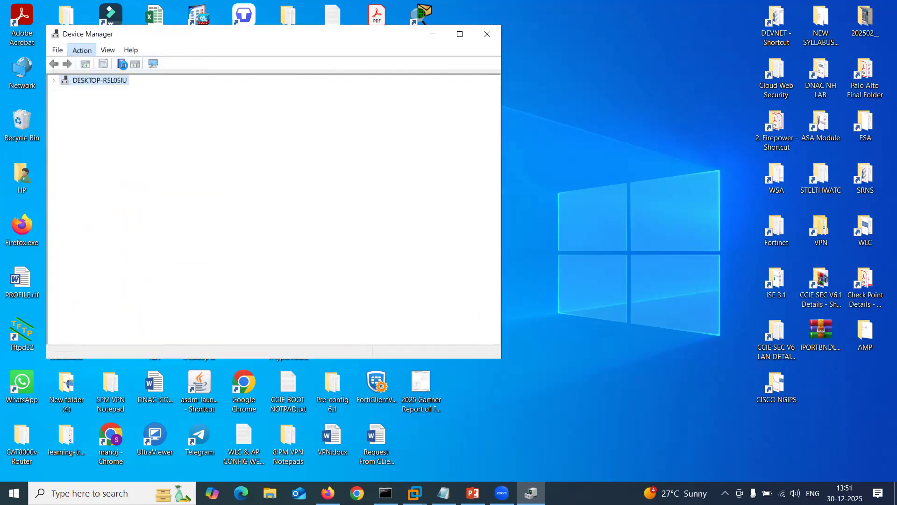
click(82, 50)
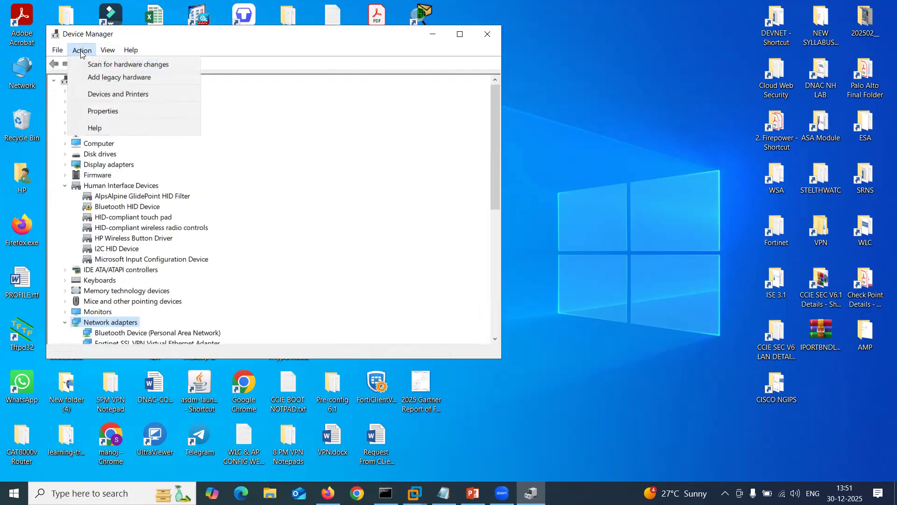
Start the Add Hardware wizard for manual selection and pick Microsoft as the manufacturer.
click(116, 77)
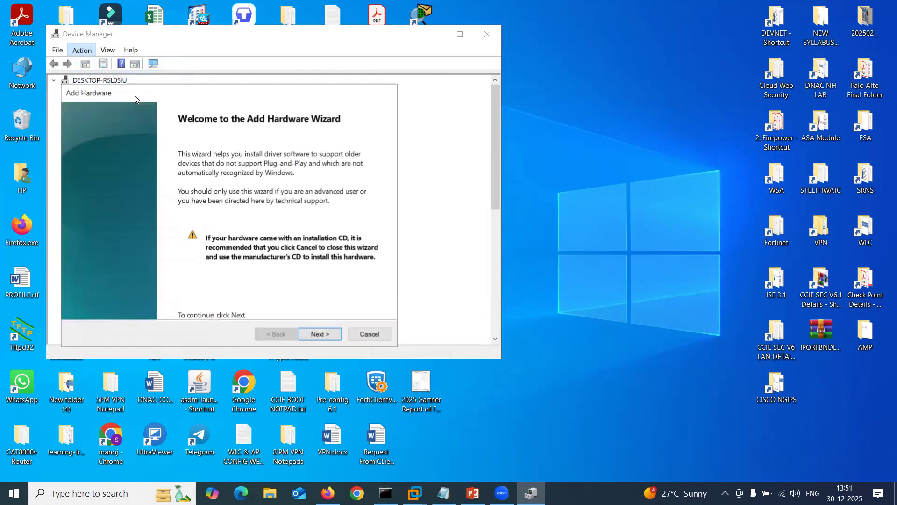
click(313, 334)
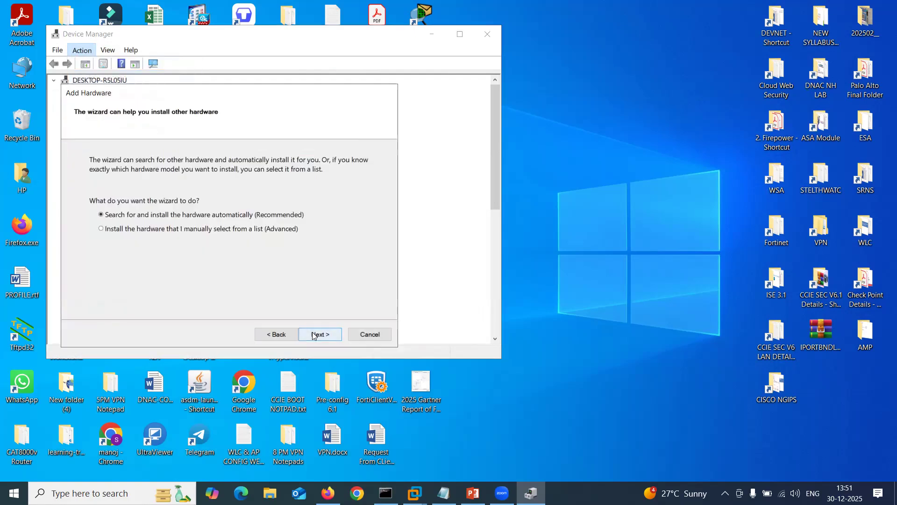
click(314, 334)
click(314, 335)
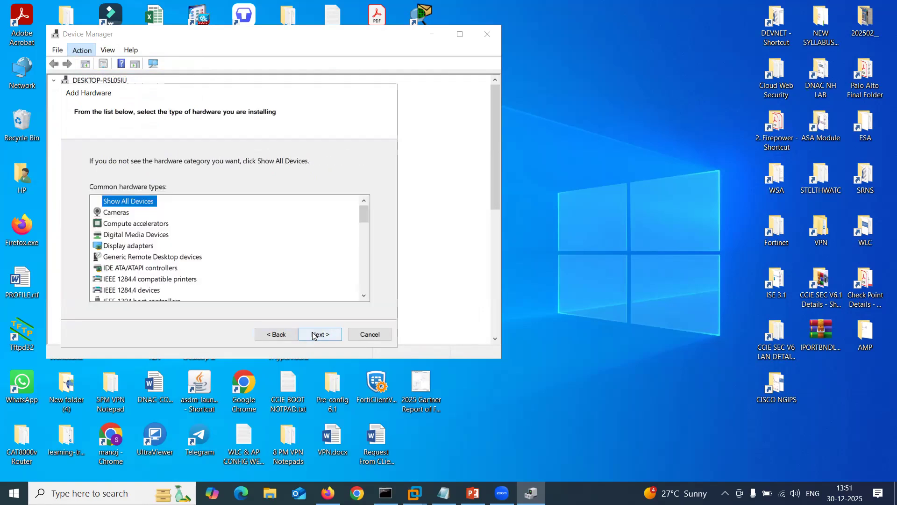
click(313, 335)
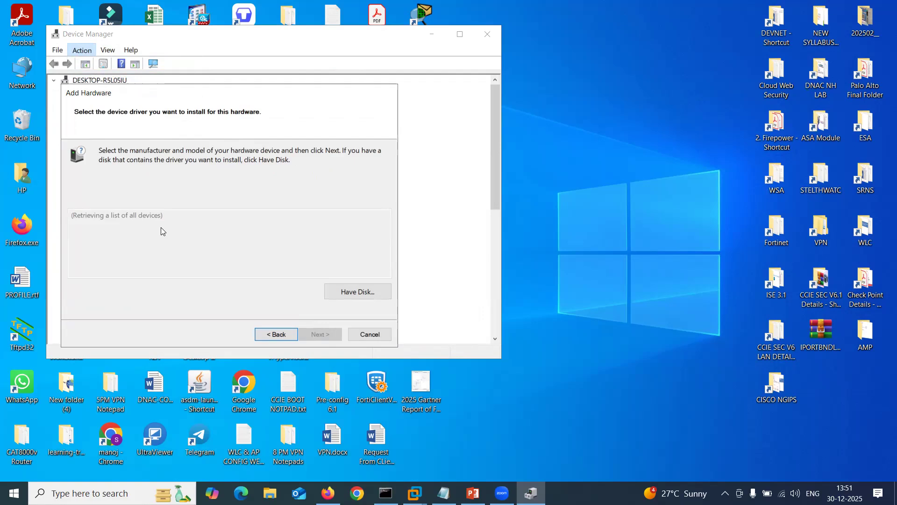
drag(180, 224, 180, 252)
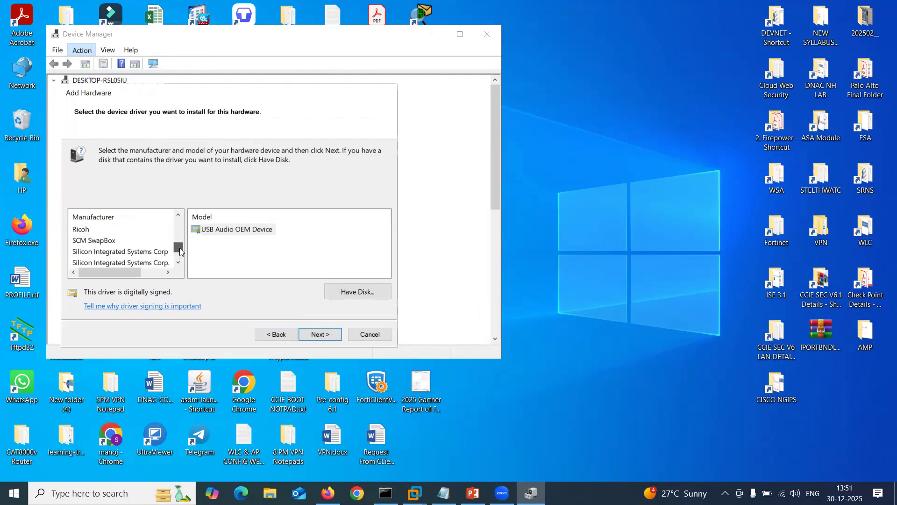
click(124, 254)
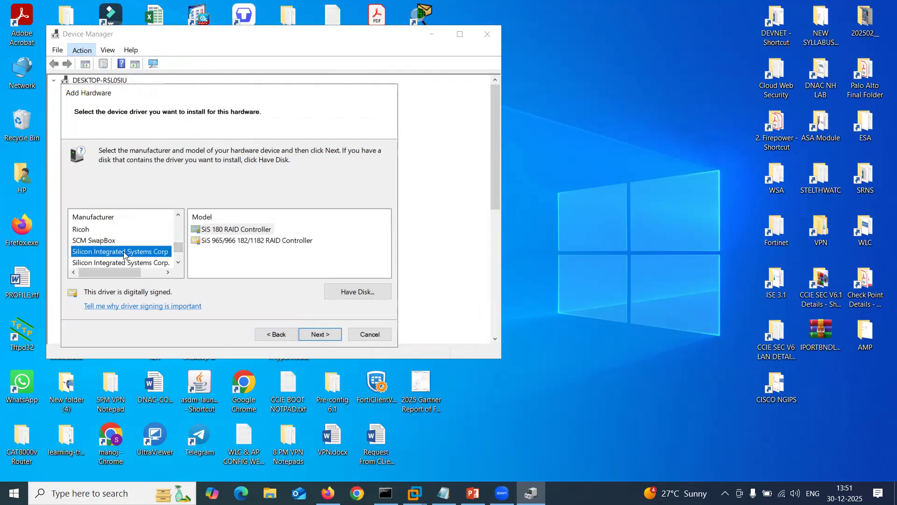
key(m)
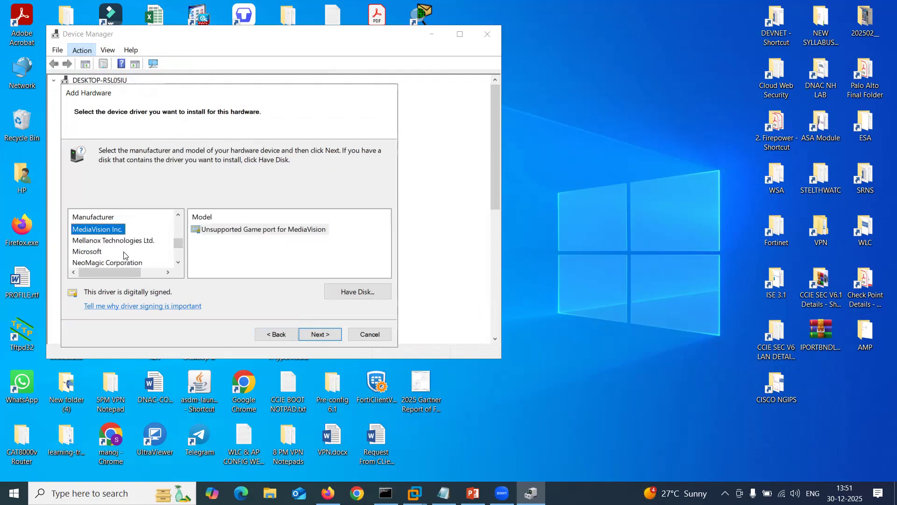
click(101, 252)
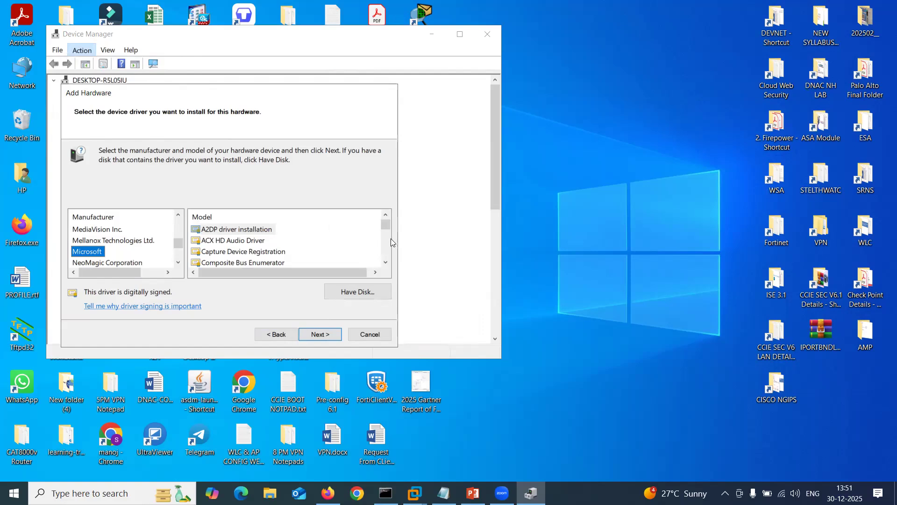
mouse_move(386, 228)
mouse_down()
mouse_move(386, 263)
mouse_move(387, 227)
mouse_up()
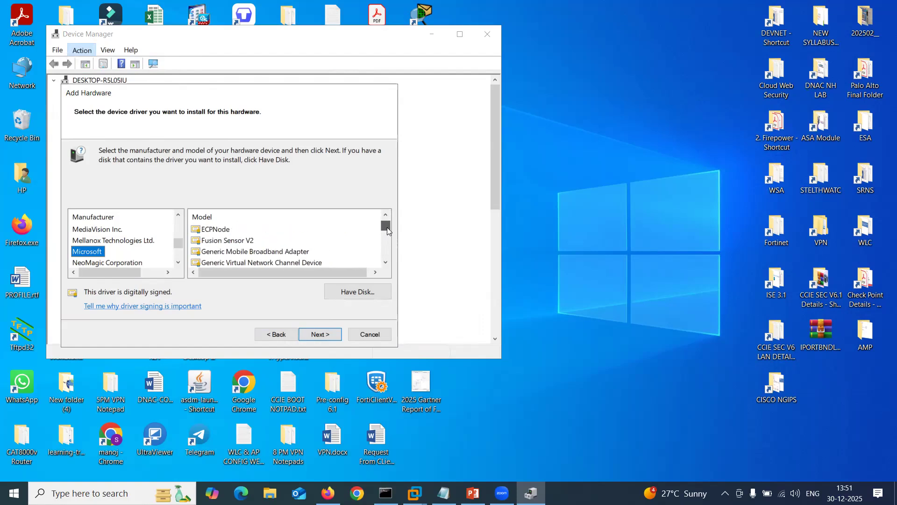
Select the Microsoft KM-TEST Loopback Adapter model.
click(268, 233)
click(216, 229)
key(m)
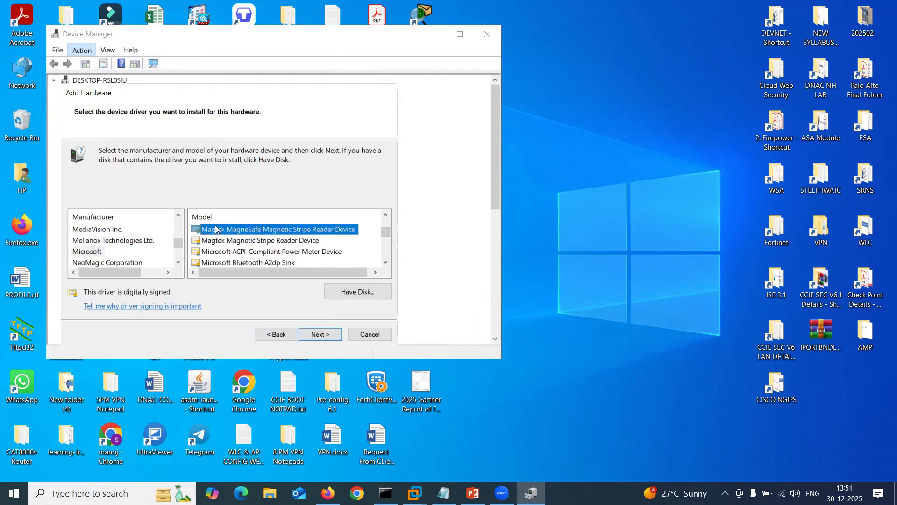
key(Up)
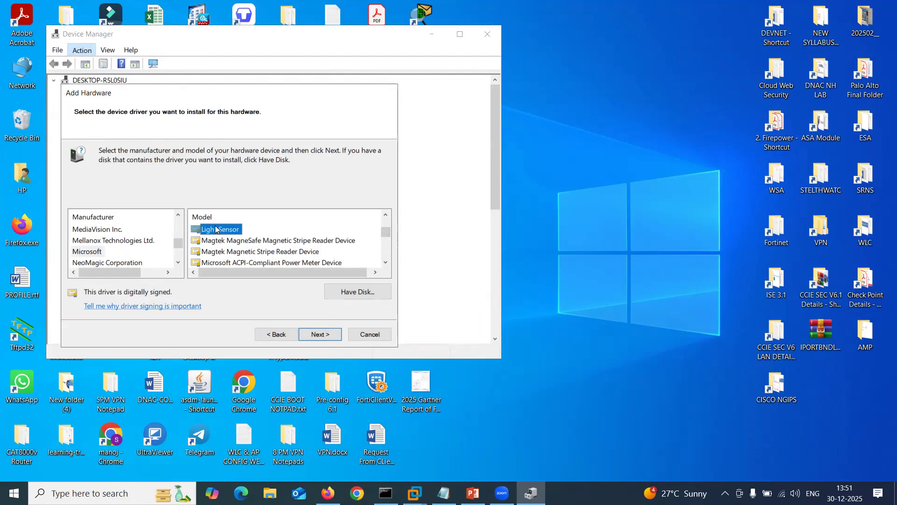
key(Up)
key(Up)
key(Up)
key(Up)
key(Up)
key(Up)
key(Up)
key(Up)
key(Up)
key(Up)
key(Up)
key(Up)
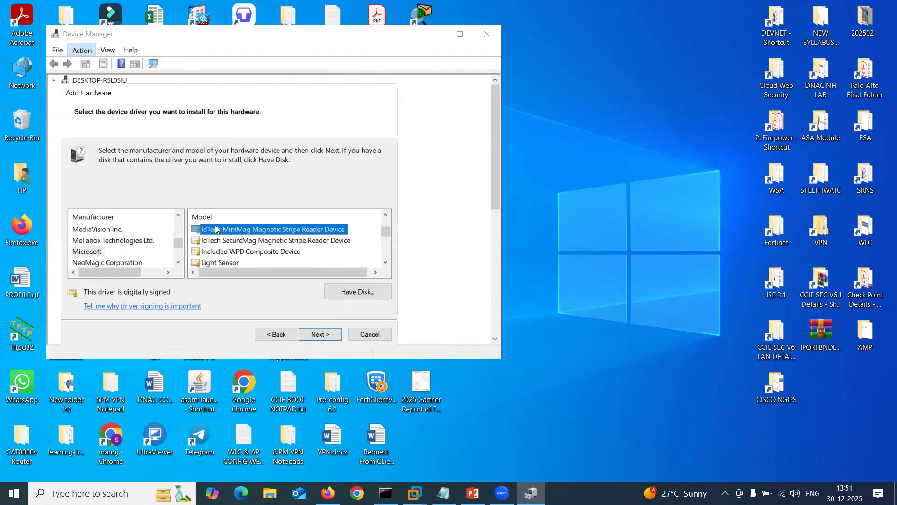
key(Home)
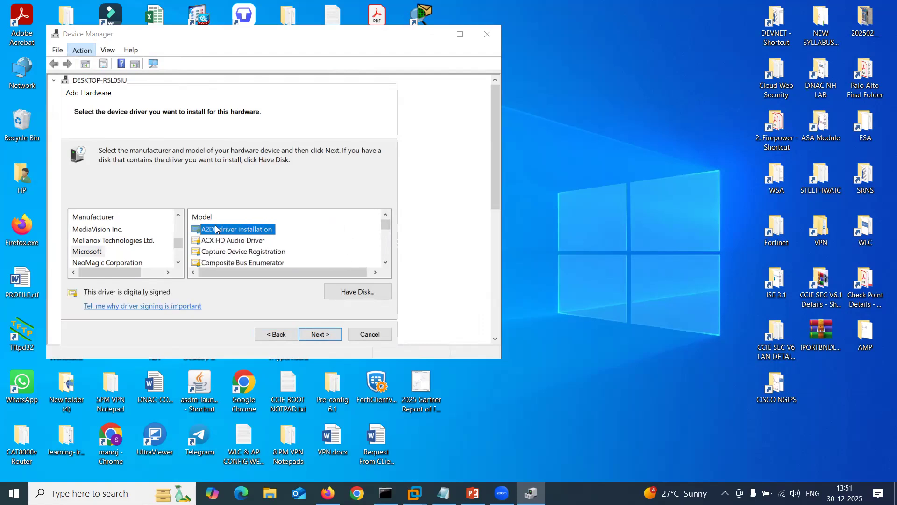
key(Down)
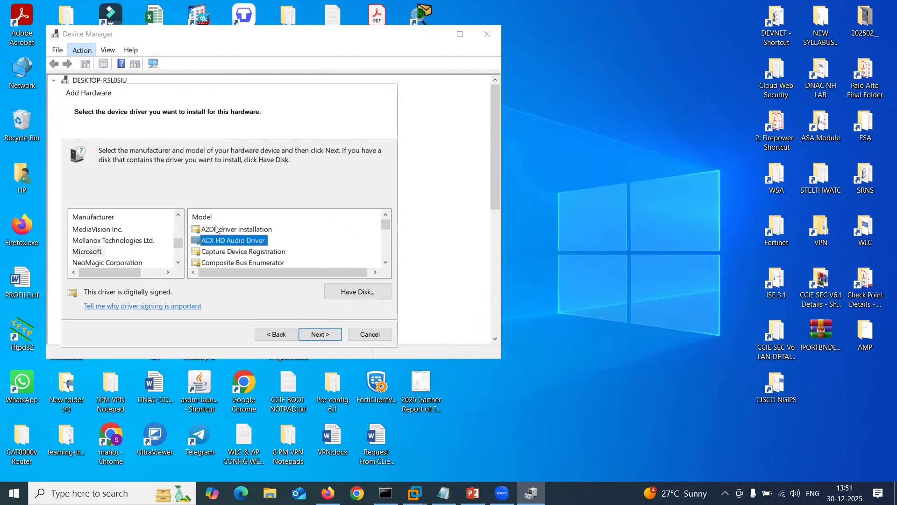
key(Down)
key(Down)
key(Down)
key(Down)
key(Down)
key(Down)
key(Down)
key(Down)
key(Down)
key(Down)
key(Down)
key(Down)
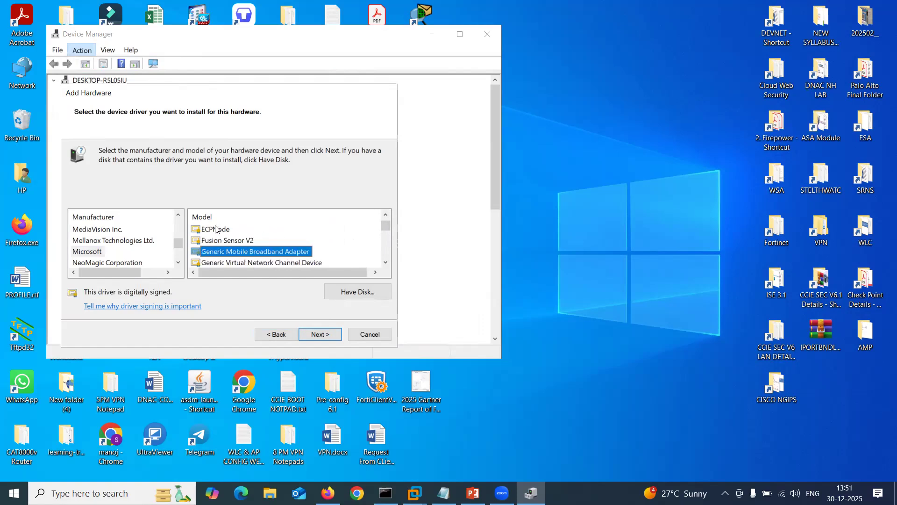
key(Down)
key(Down)
key(Down)
key(Down)
key(Down)
key(Down)
key(Down)
key(Down)
key(Down)
key(Down)
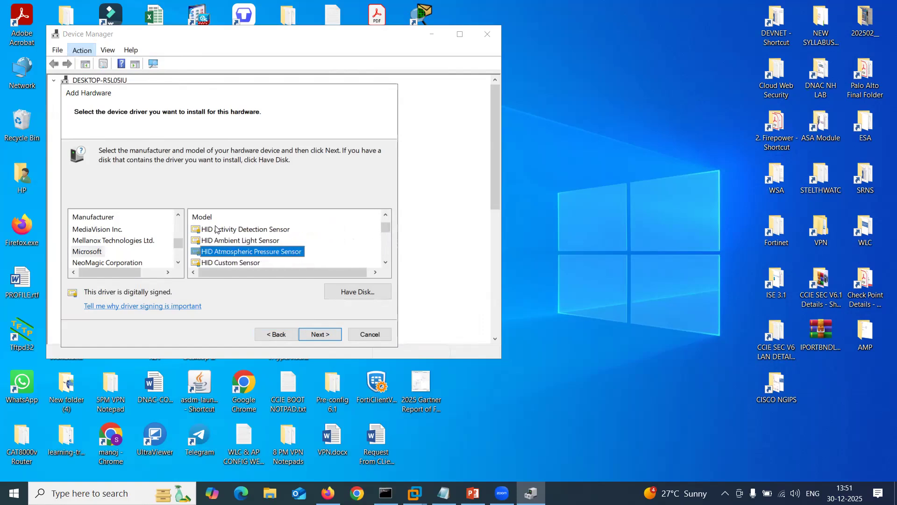
key(Down)
key(Down)
key(Down)
key(Down)
key(Down)
key(Down)
key(Down)
key(Down)
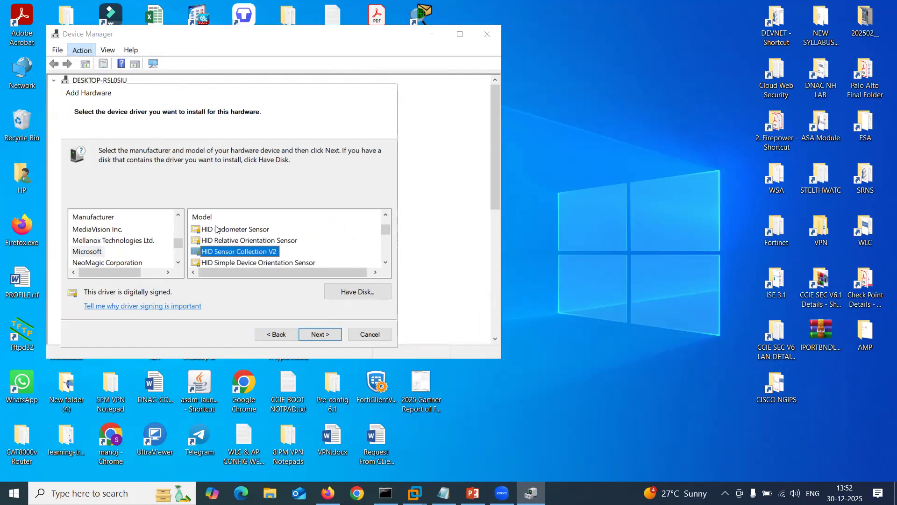
key(Down)
key(Down)
key(Down)
key(Down)
key(Down)
key(Down)
key(Down)
key(Down)
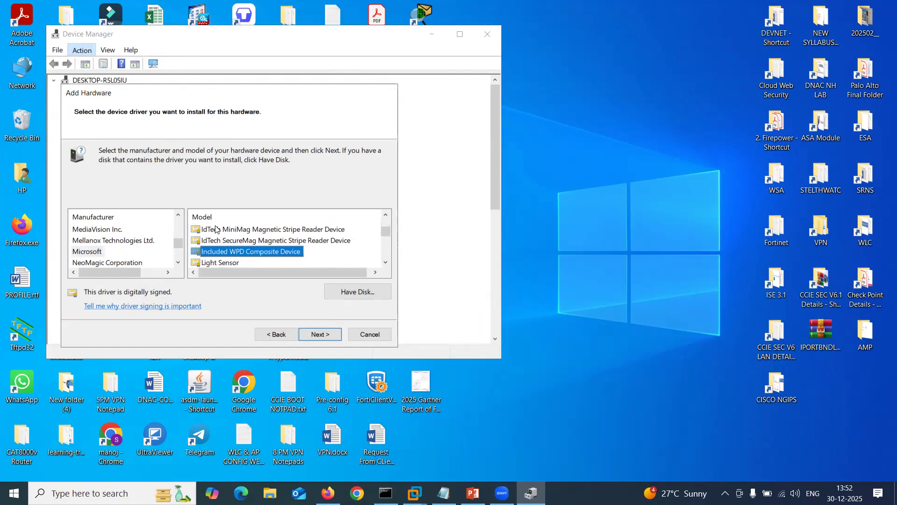
key(Down)
key(Down)
key(Down)
key(Down)
key(Down)
key(Down)
key(Down)
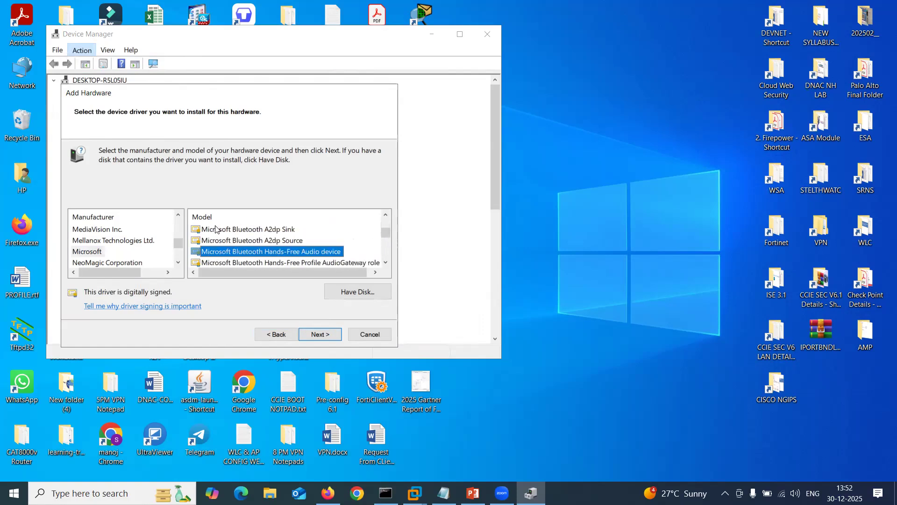
key(Down)
key(Down)
key(Down)
key(Down)
key(Down)
key(Down)
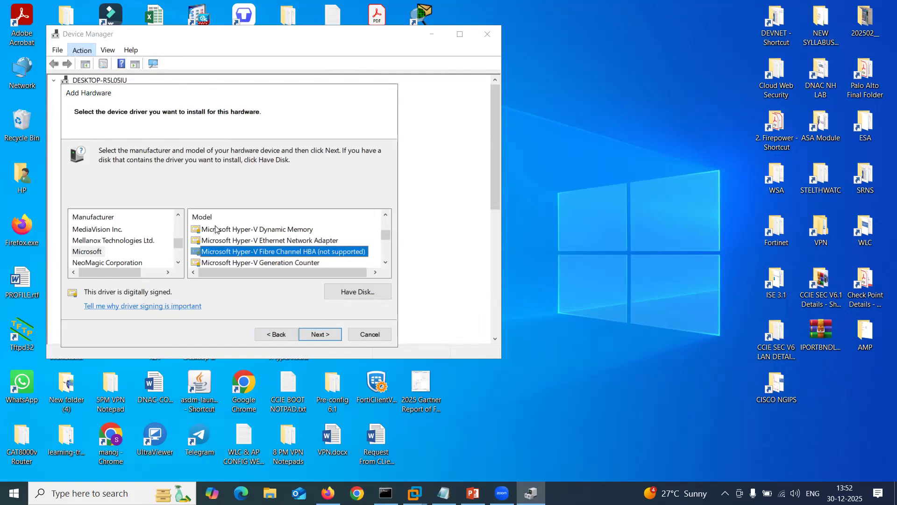
key(Down)
key(Down)
key(Down)
key(Down)
key(Down)
key(Down)
key(Down)
key(Down)
key(Down)
key(Down)
key(Down)
key(Down)
key(Down)
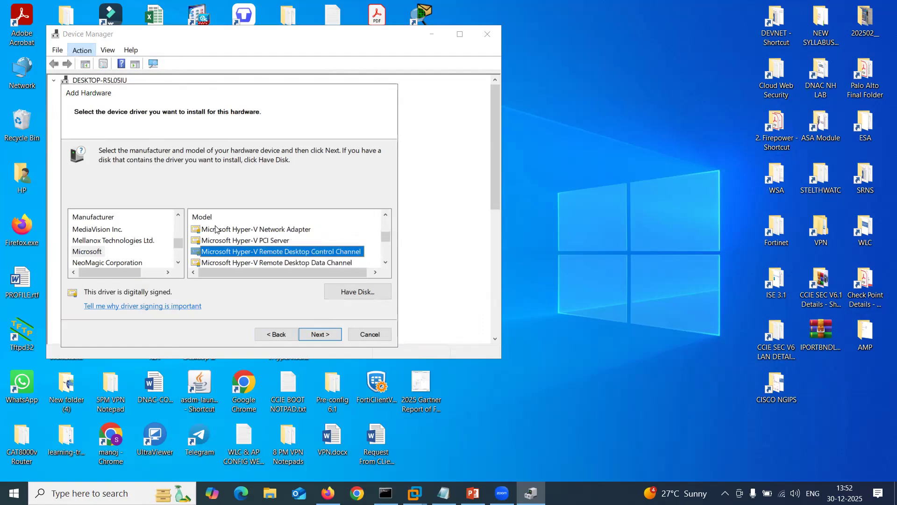
key(Down)
key(Down)
key(Down)
key(Down)
key(Down)
key(Down)
key(Down)
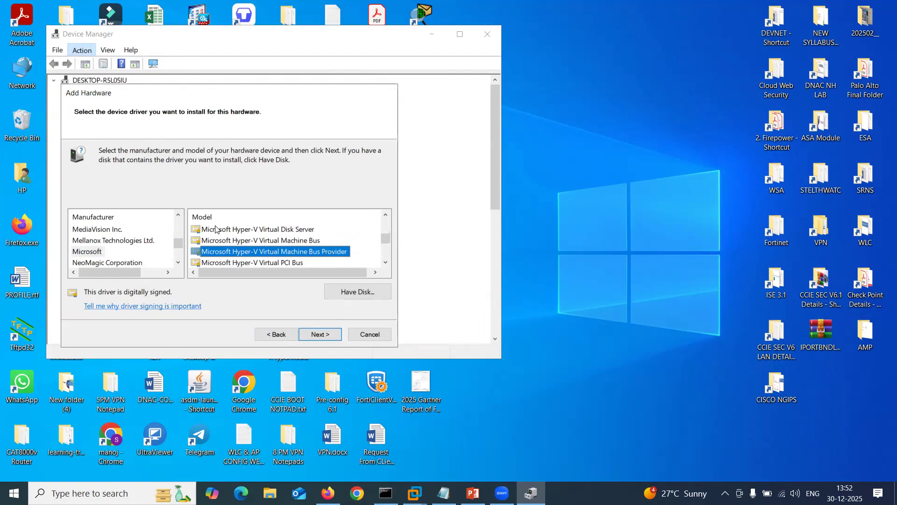
key(Down)
key(Down)
key(Down)
key(Down)
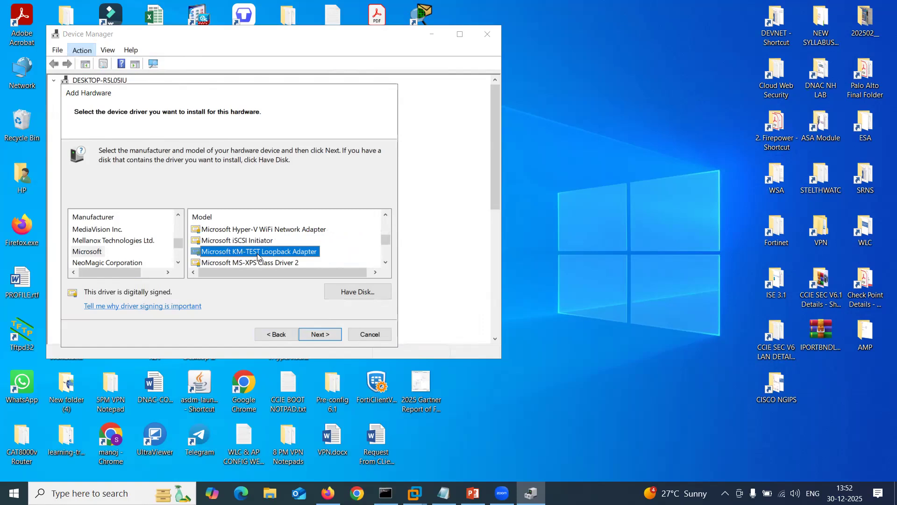
click(316, 334)
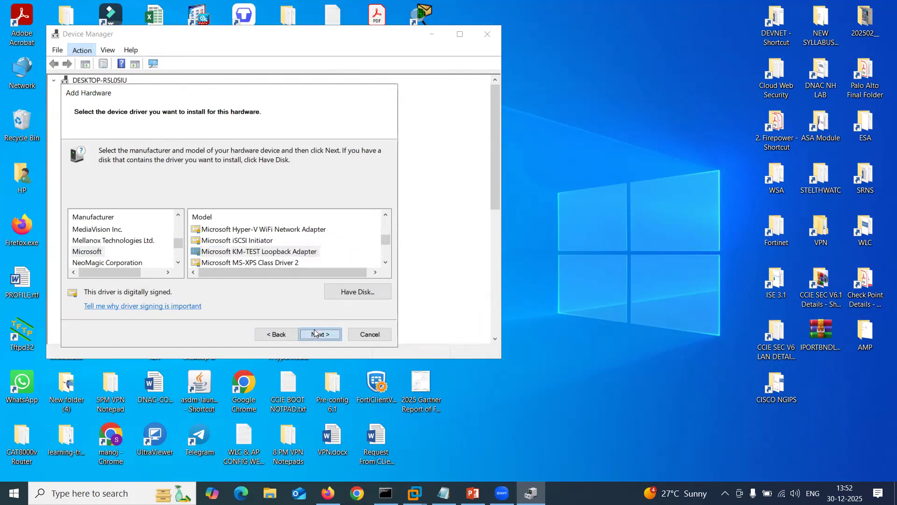
Install the loopback adapter, confirm it under Network adapters, and close Device Manager.
click(316, 334)
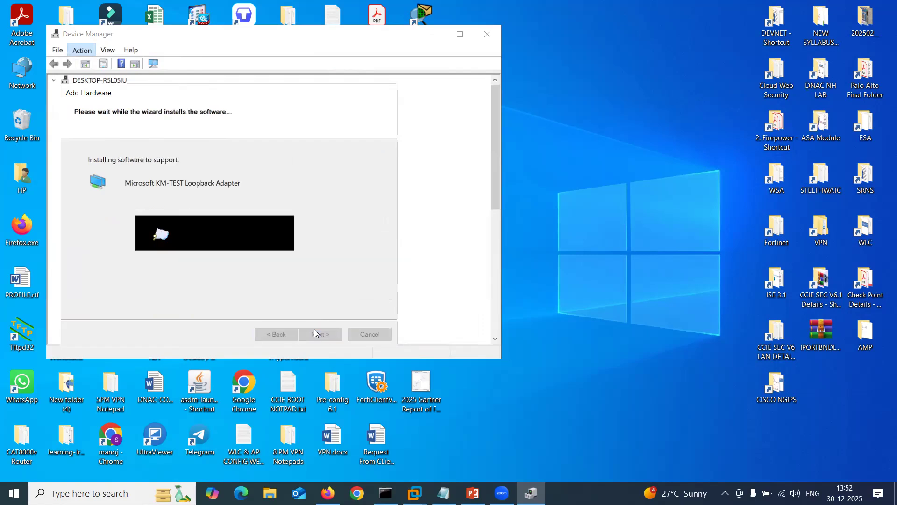
click(317, 330)
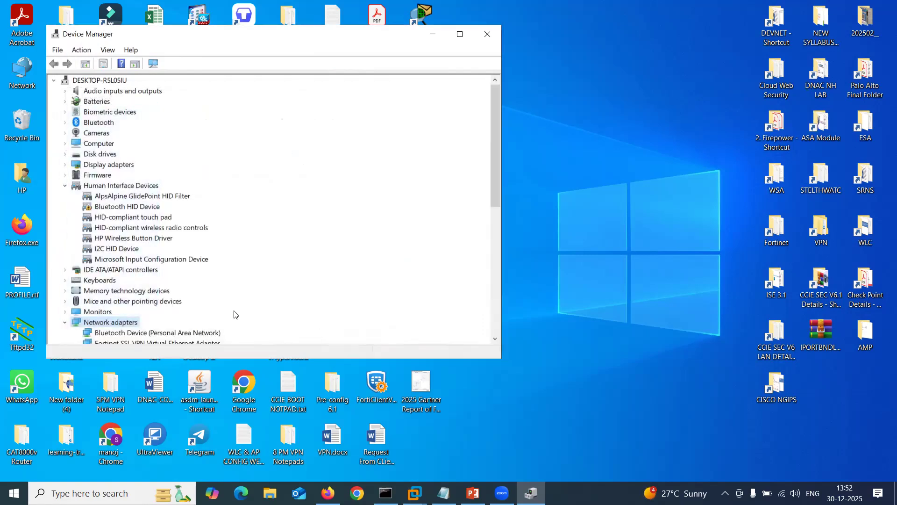
scroll(234, 315, down, 3)
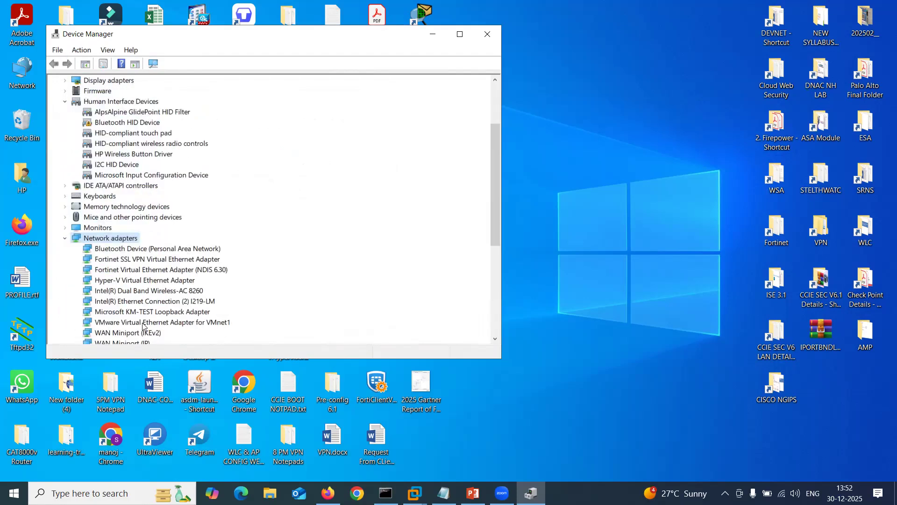
click(118, 311)
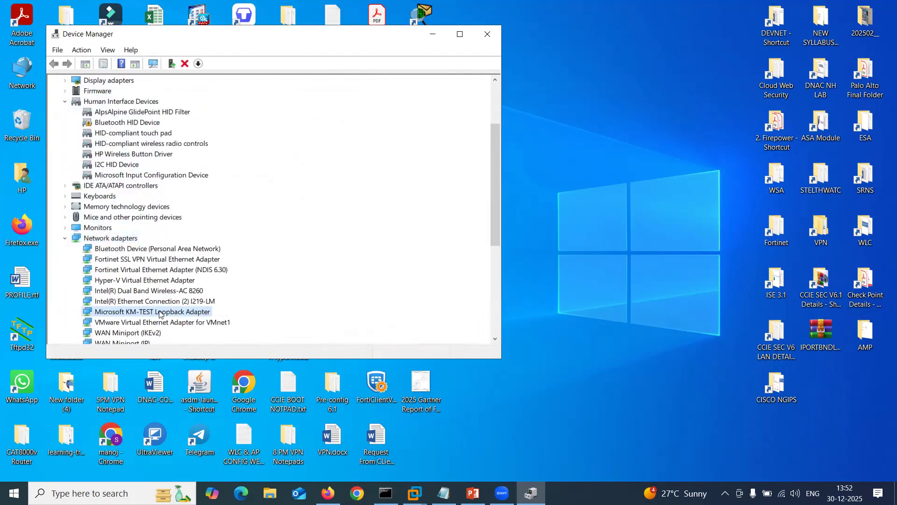
drag(158, 34, 251, 96)
click(581, 90)
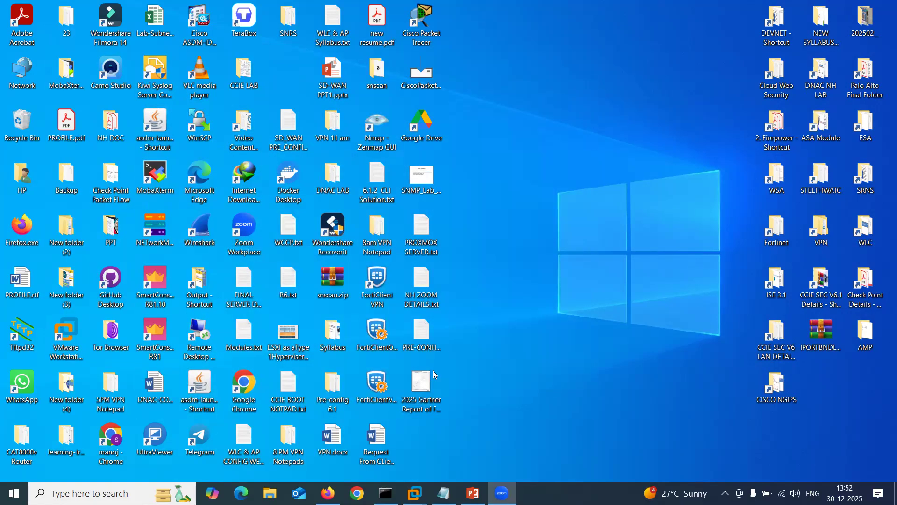
Open Network Connections with ncpa.cpl and reach the Ethernet 2 IPv4 properties.
key(super)
text(ncpa.cpl)
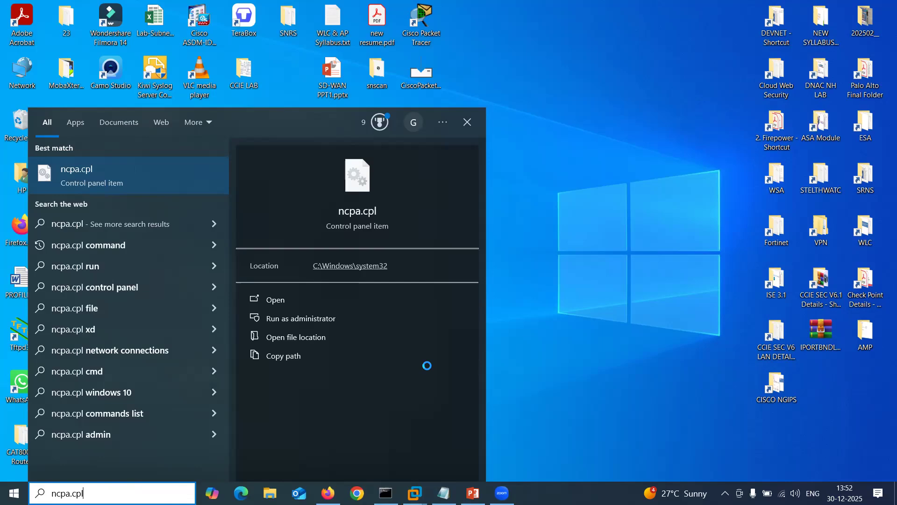
key(Return)
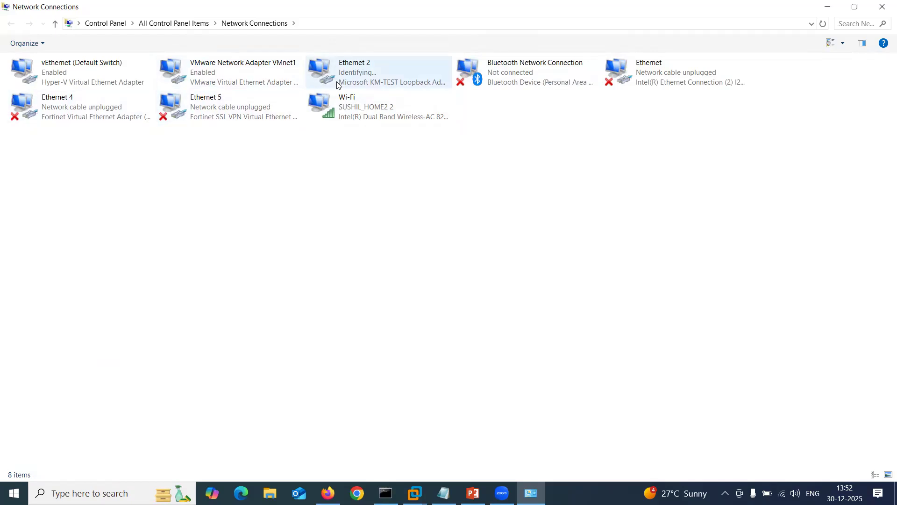
double_click(374, 74)
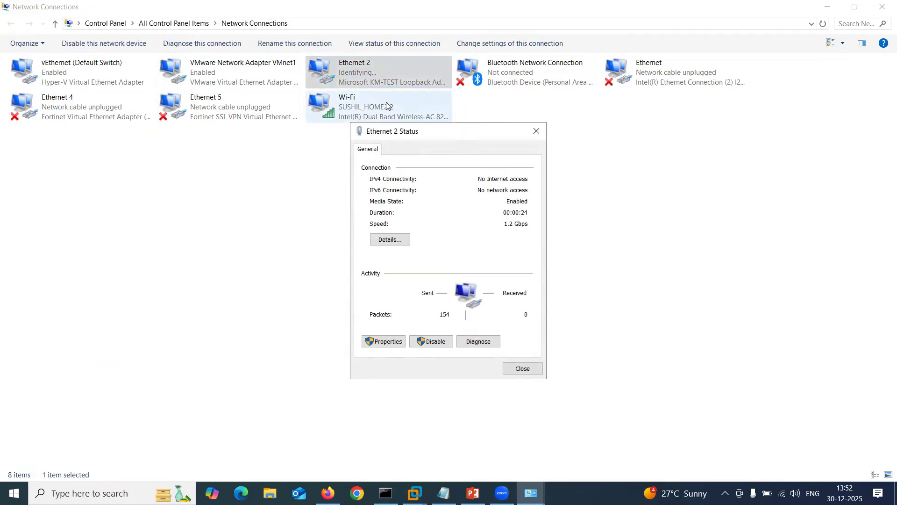
click(385, 345)
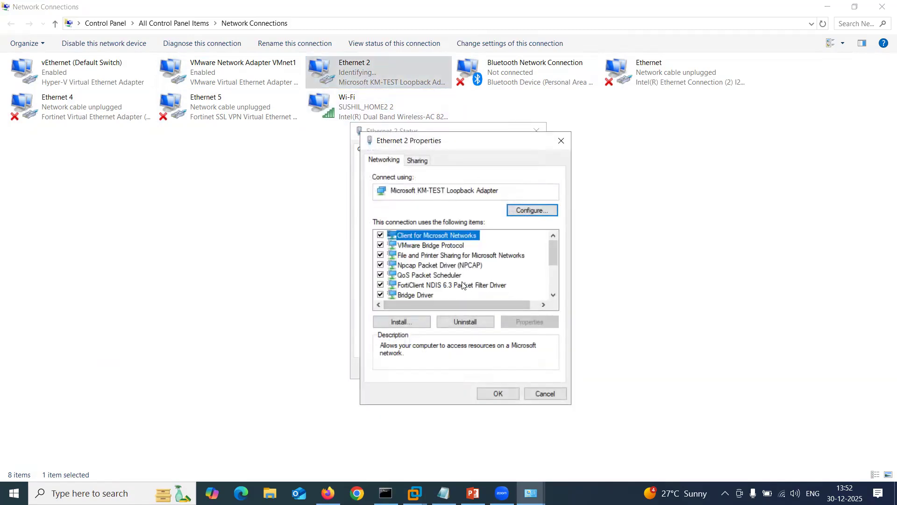
scroll(462, 284, down, 2)
double_click(452, 265)
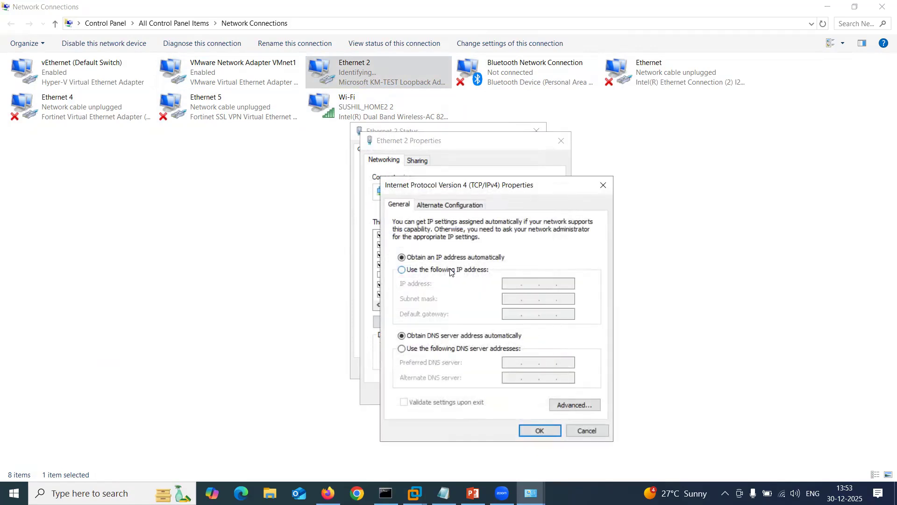
Assign static IPv4 105.0.0.5 with mask 255.255.255.0 to Ethernet 2 and confirm.
click(451, 272)
click(517, 283)
text(105 . 0 . 0 . 5)
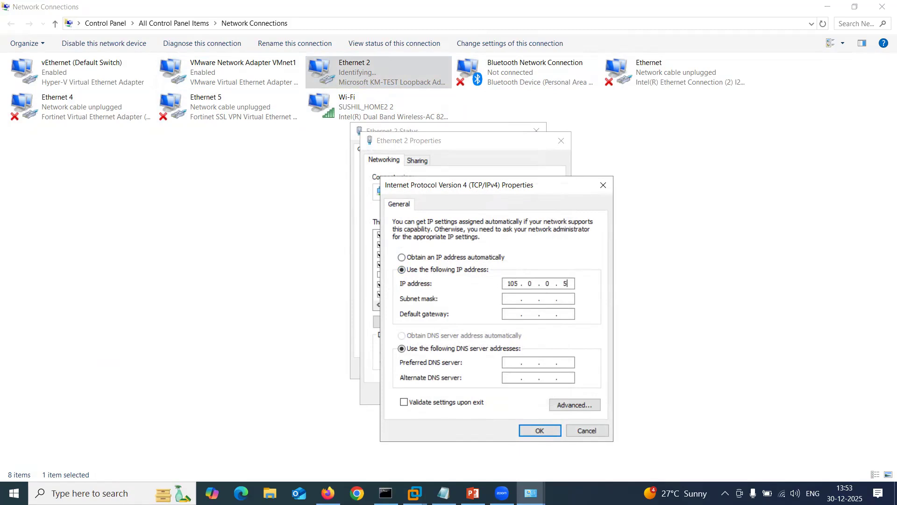
key(Tab)
text(2550)
key(BackSpace)
key(BackSpace)
key(BackSpace)
text(255255)
click(536, 431)
click(504, 393)
click(522, 369)
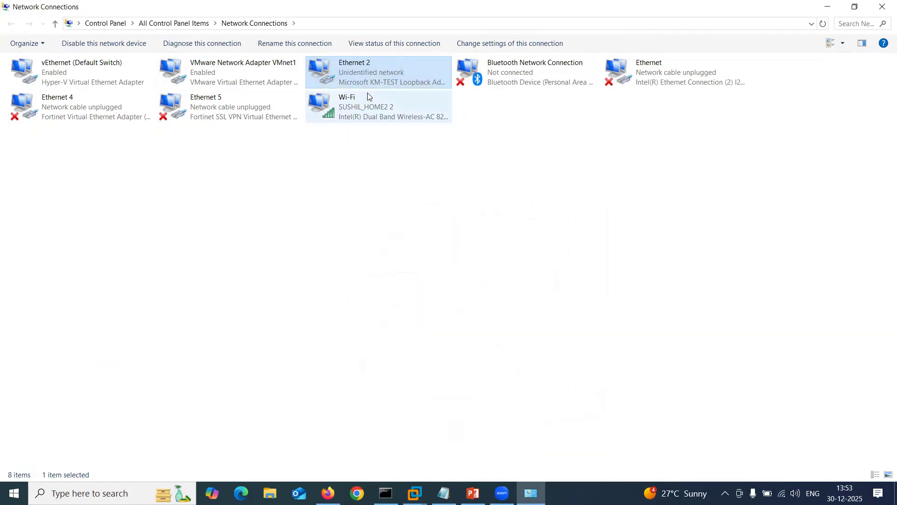
click(882, 6)
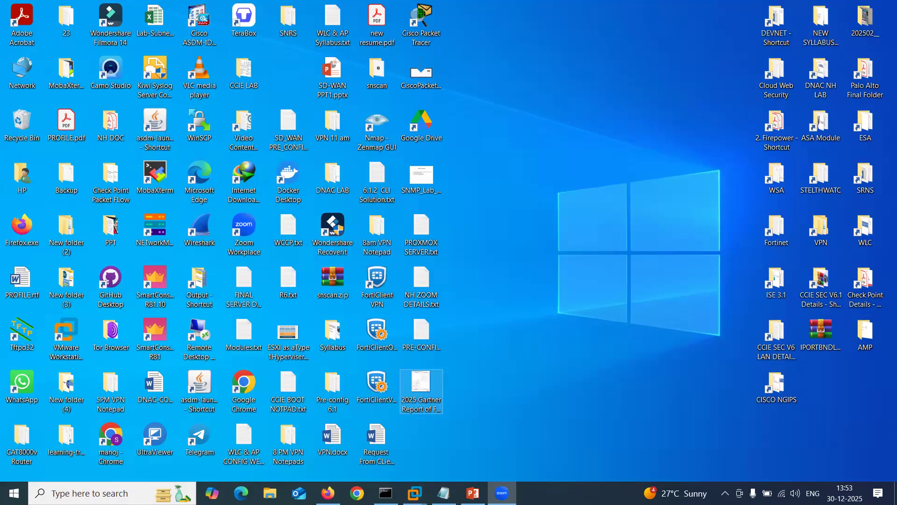
Open the Virtual Network Editor from the Edit menu with administrator rights.
mouse_move(414, 493)
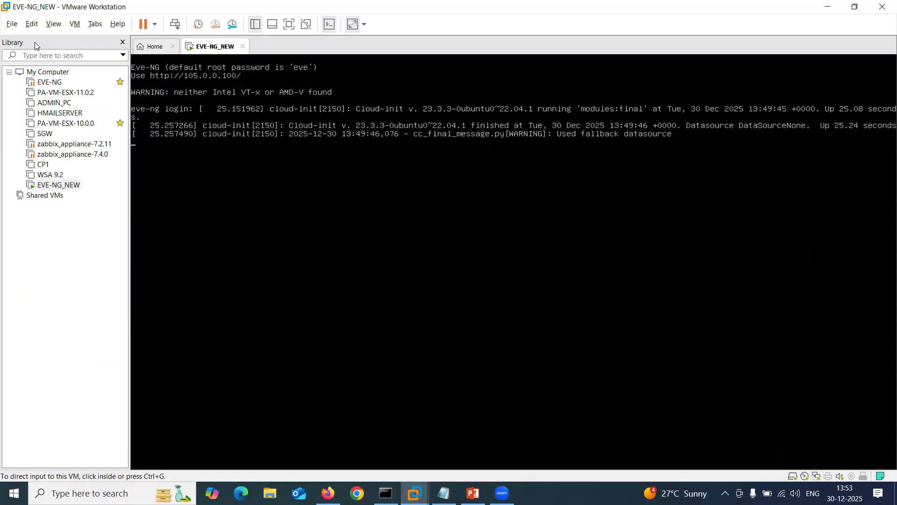
click(33, 24)
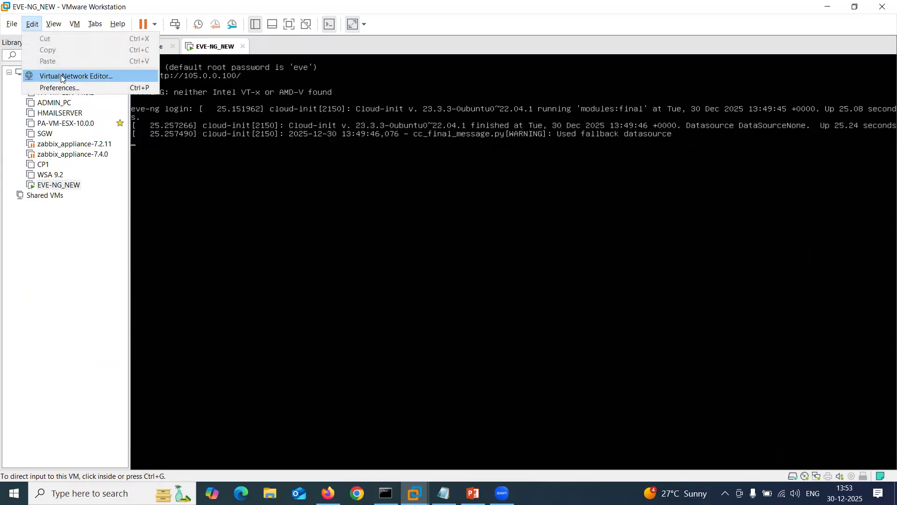
click(89, 77)
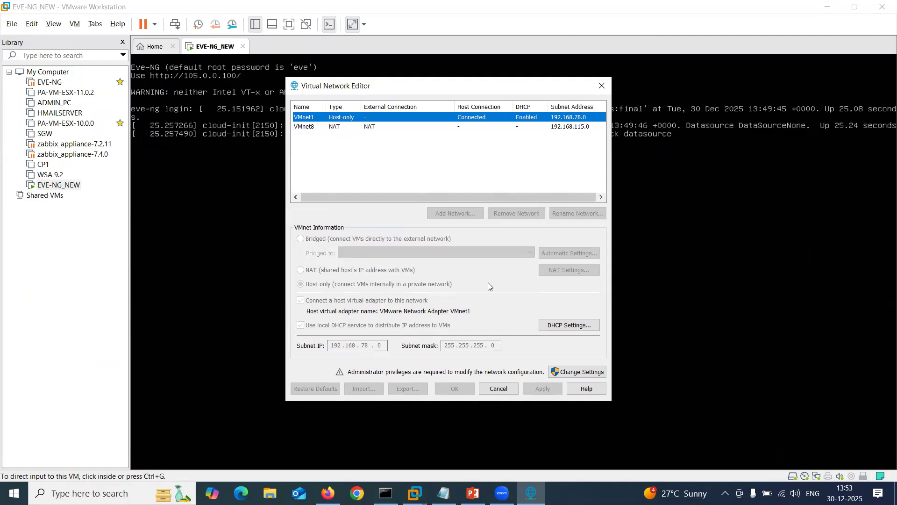
click(567, 370)
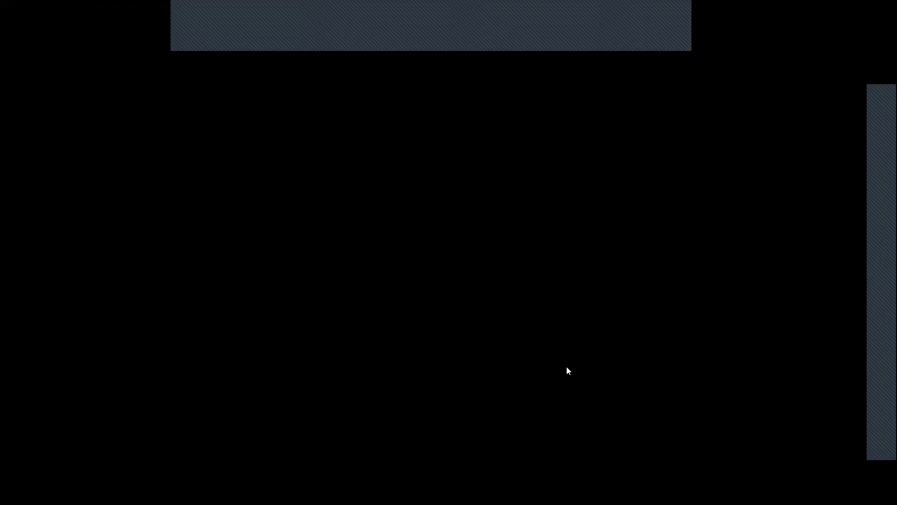
click(426, 298)
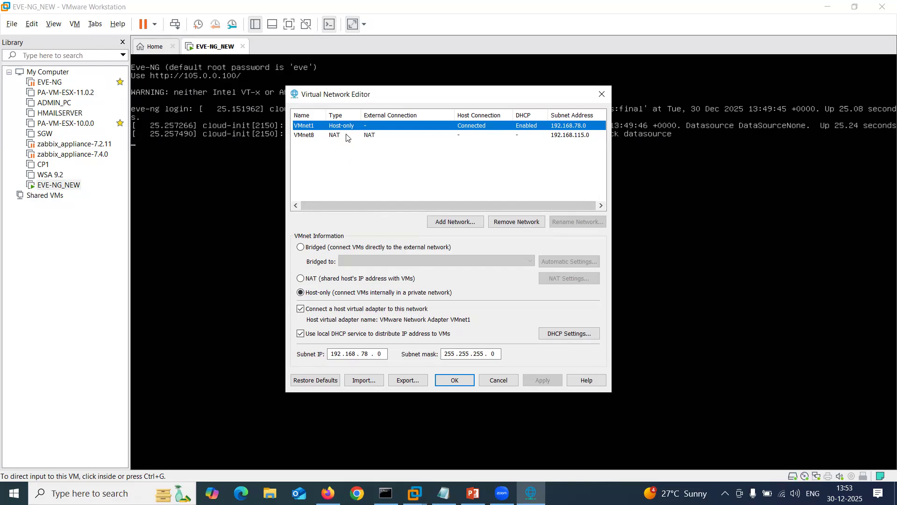
Underline the network name column in red and add, then remove, a 'Vmnet0' note.
drag(318, 100, 282, 101)
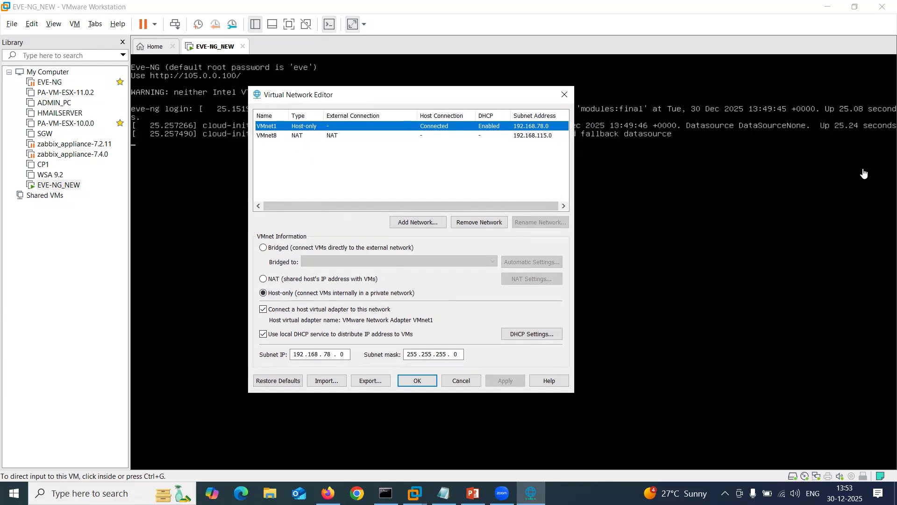
click(263, 123)
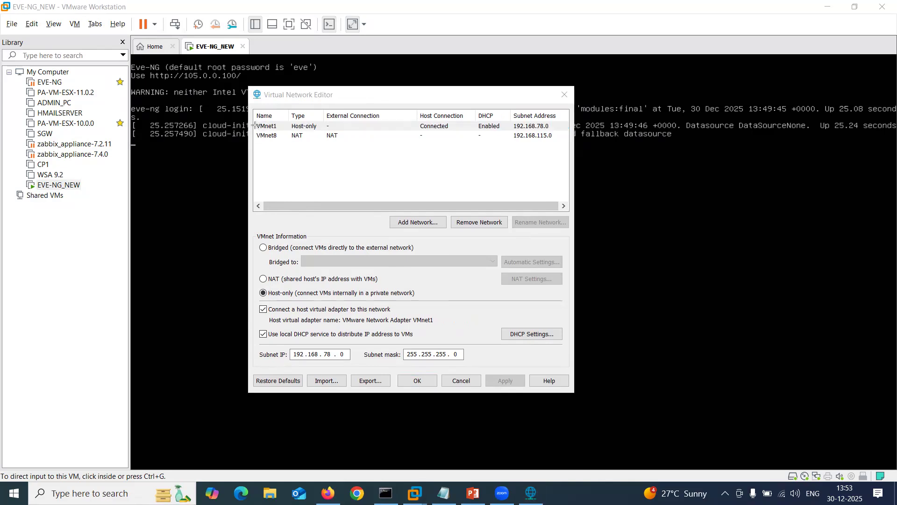
drag(251, 122, 284, 120)
click(292, 181)
text(Vmnet0)
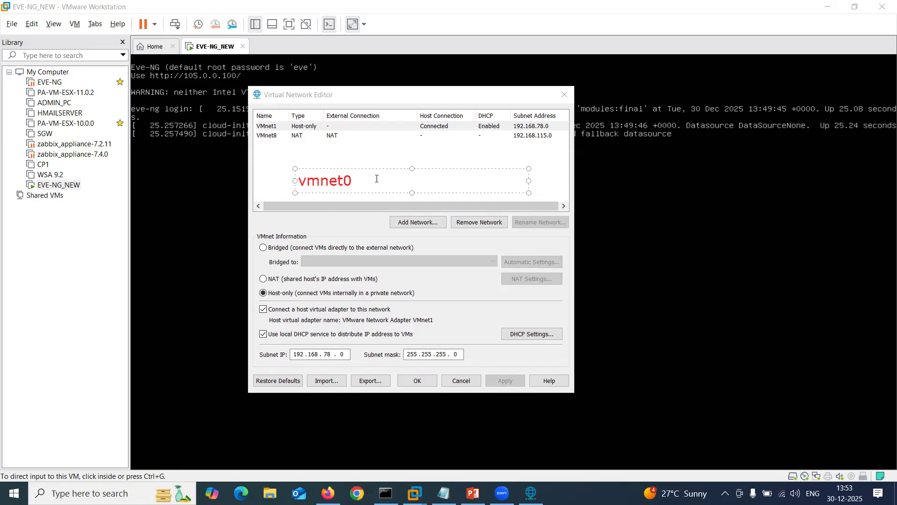
drag(377, 179, 292, 176)
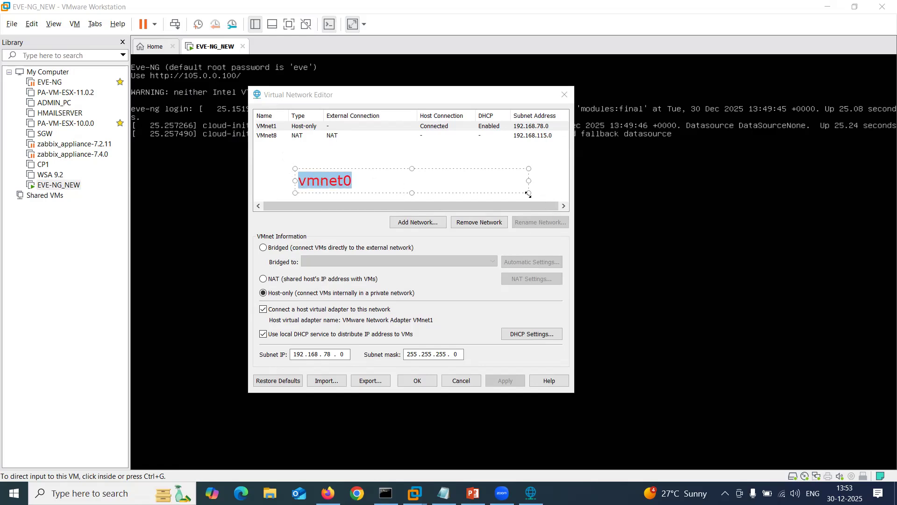
key(BackSpace)
click(550, 147)
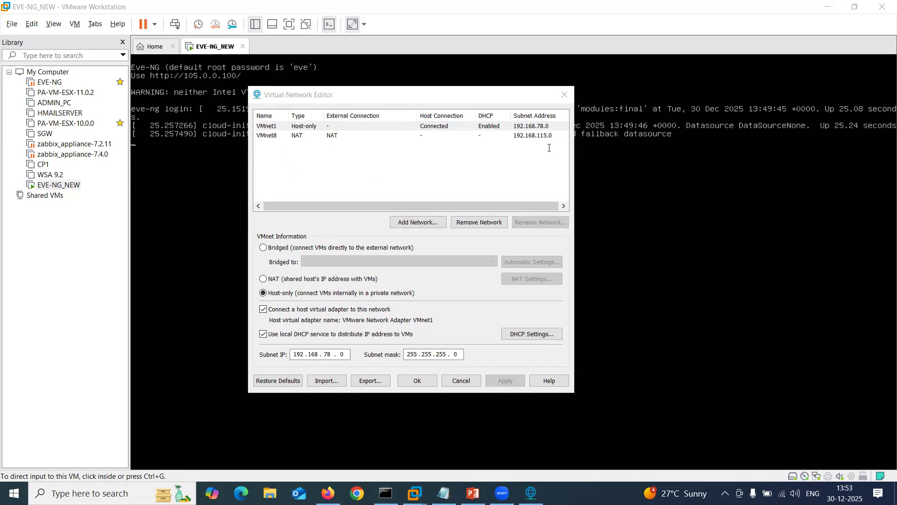
Try Restore Defaults twice, dismissing the power-off-all-VMs-first error each time.
click(278, 380)
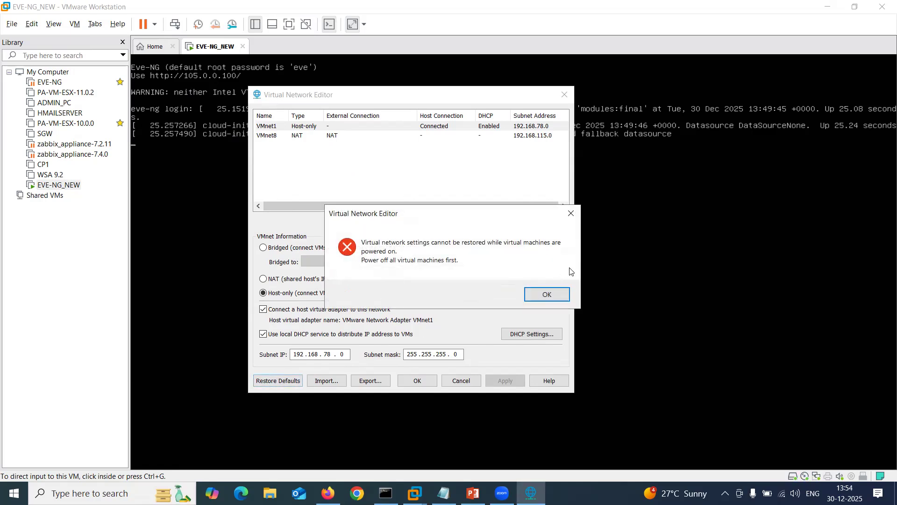
click(547, 295)
click(282, 383)
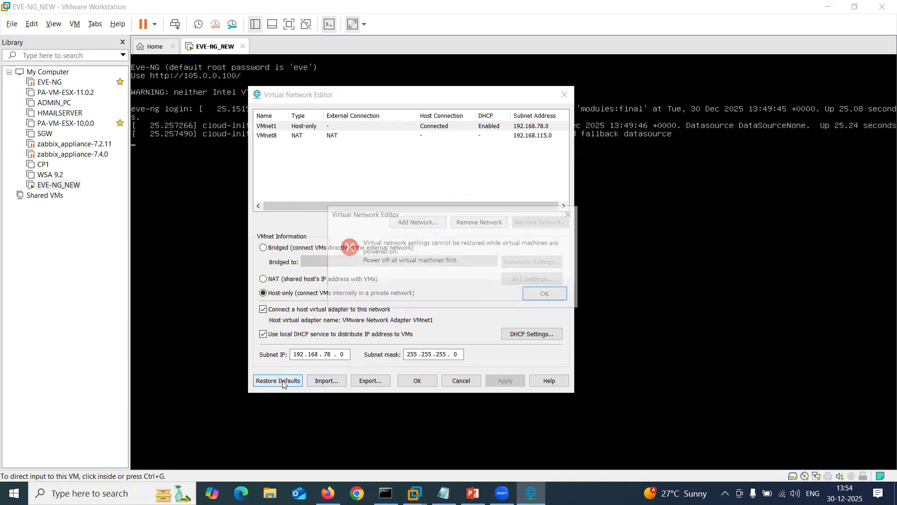
click(546, 295)
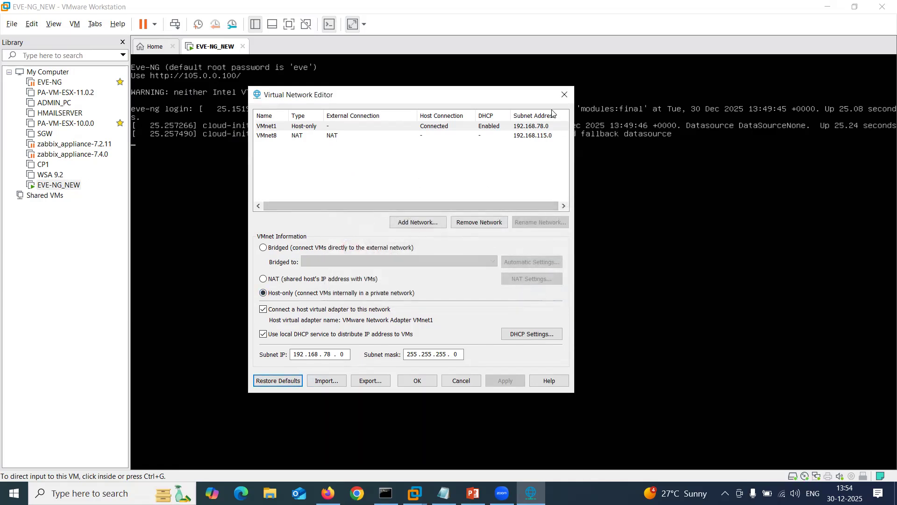
Close the network editor and shut down the EVE-NG_NEW guest via Power > Shut Down Guest.
click(563, 96)
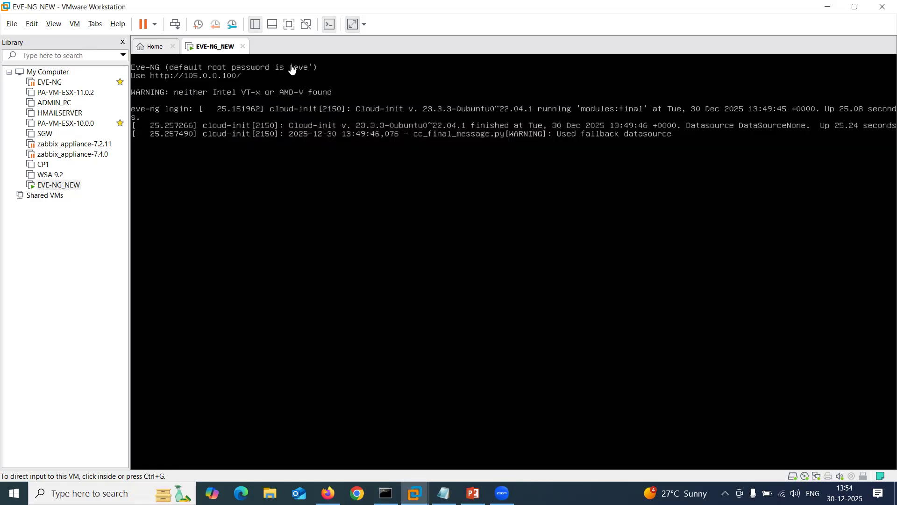
right_click(220, 47)
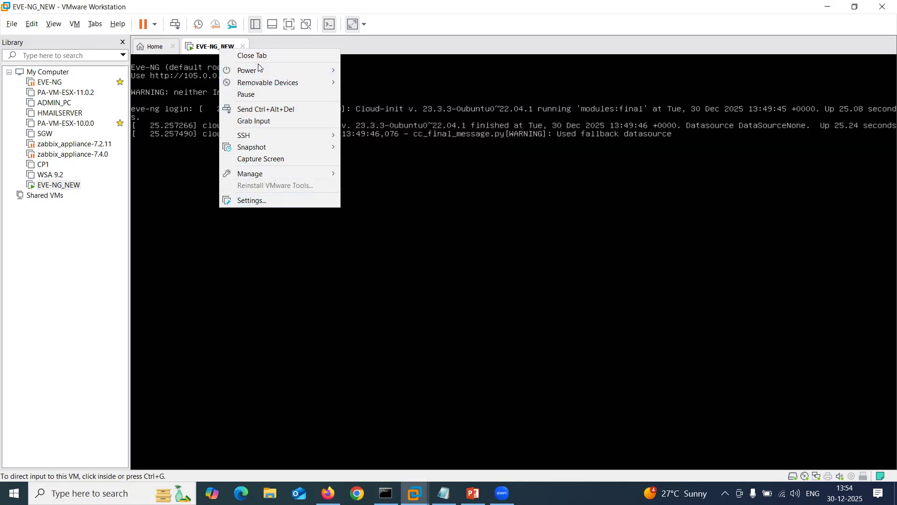
mouse_move(260, 69)
click(377, 83)
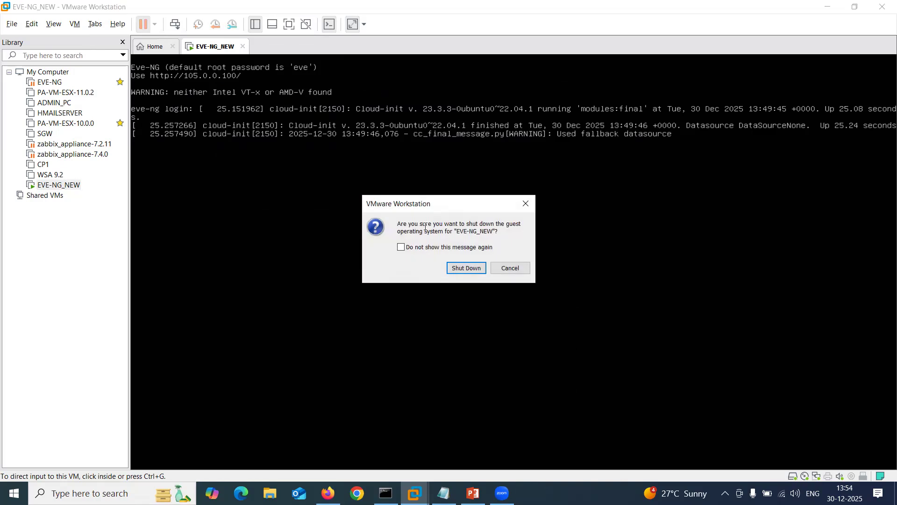
click(467, 269)
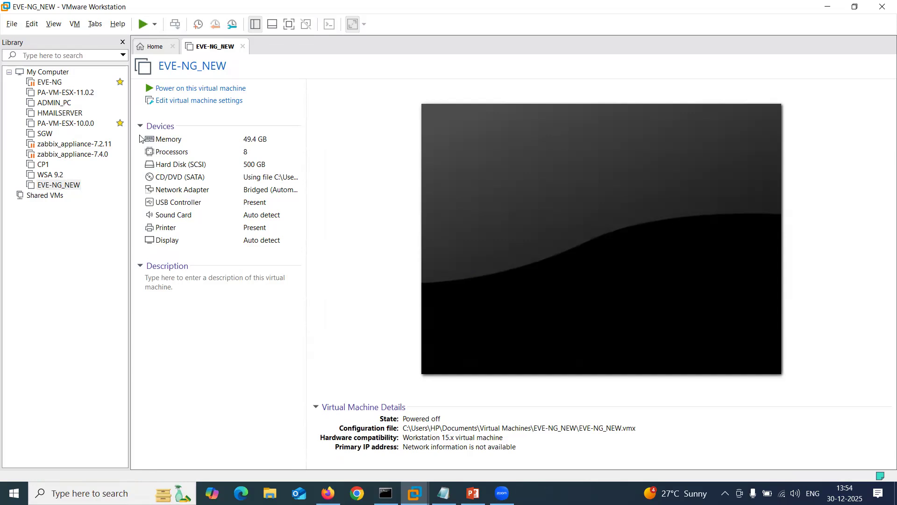
Reopen the Virtual Network Editor with administrator rights and restore the default networks, confirming Yes.
click(32, 24)
click(59, 81)
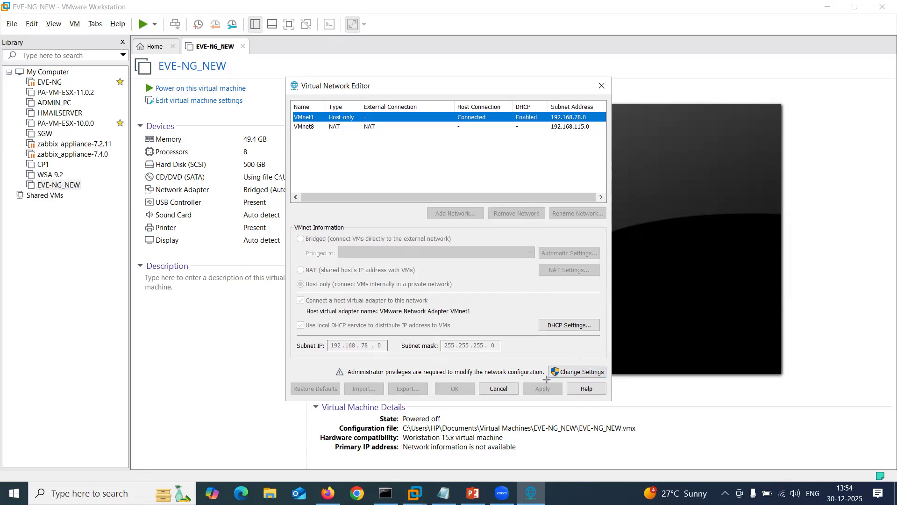
drag(548, 380, 603, 380)
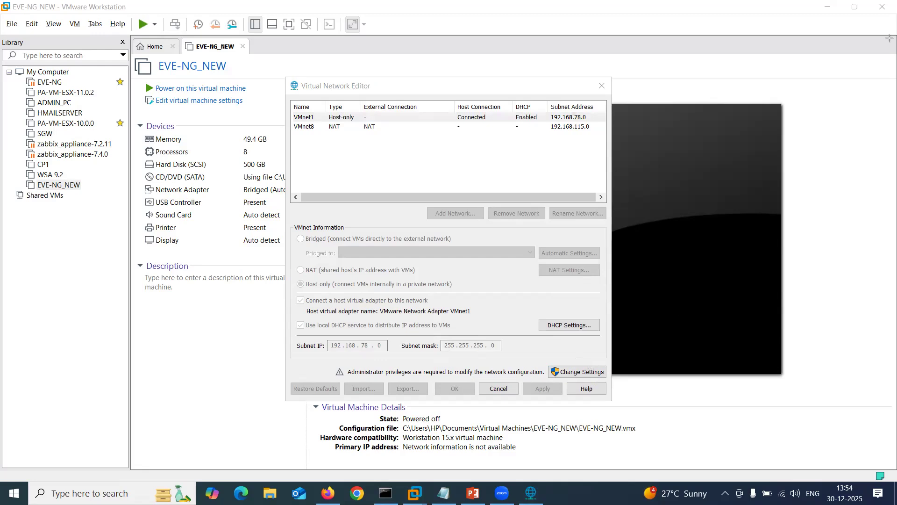
click(576, 372)
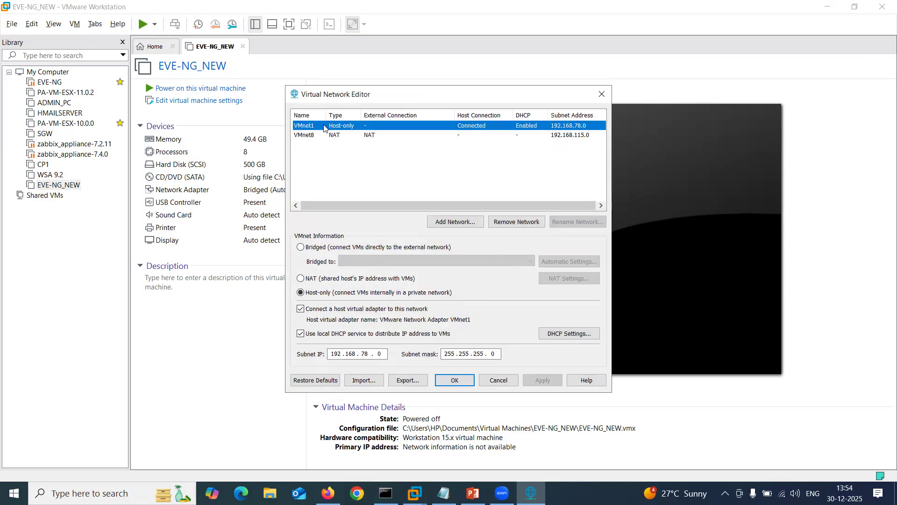
click(315, 380)
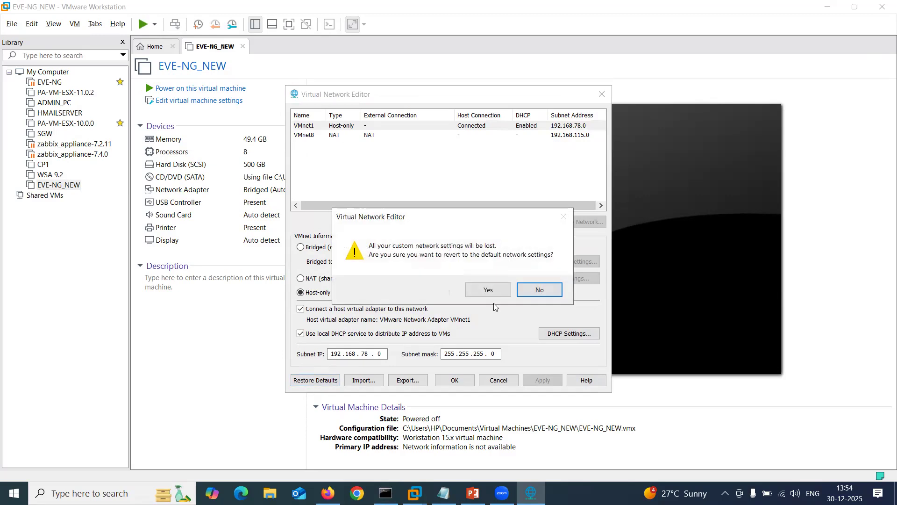
click(489, 290)
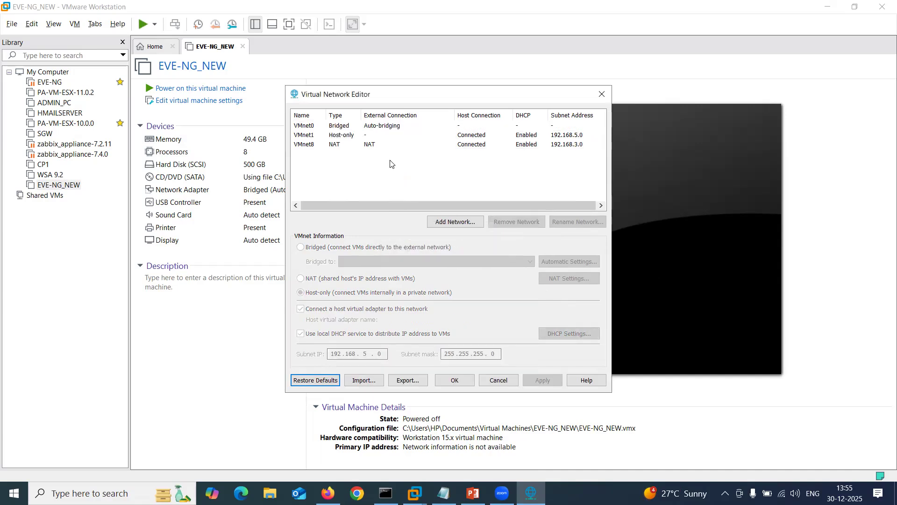
Bridge VMnet0 to the Microsoft KM-TEST Loopback Adapter.
click(319, 130)
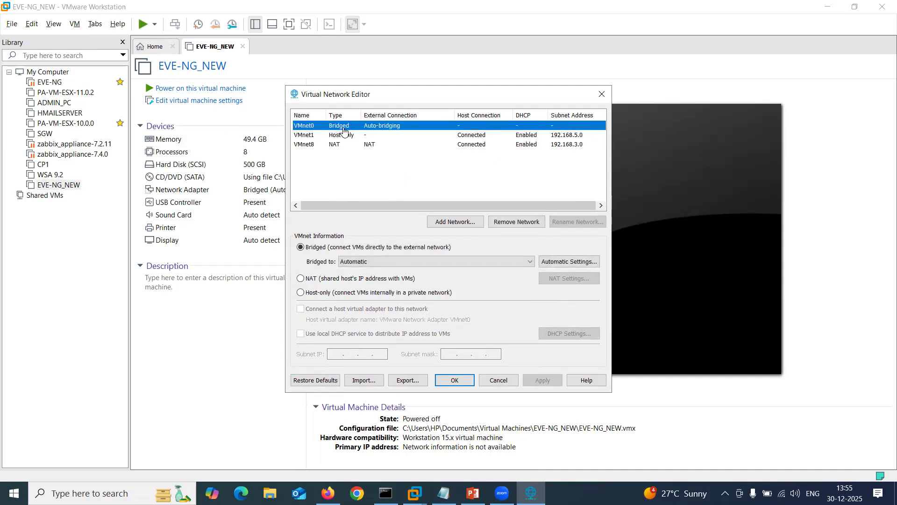
click(367, 266)
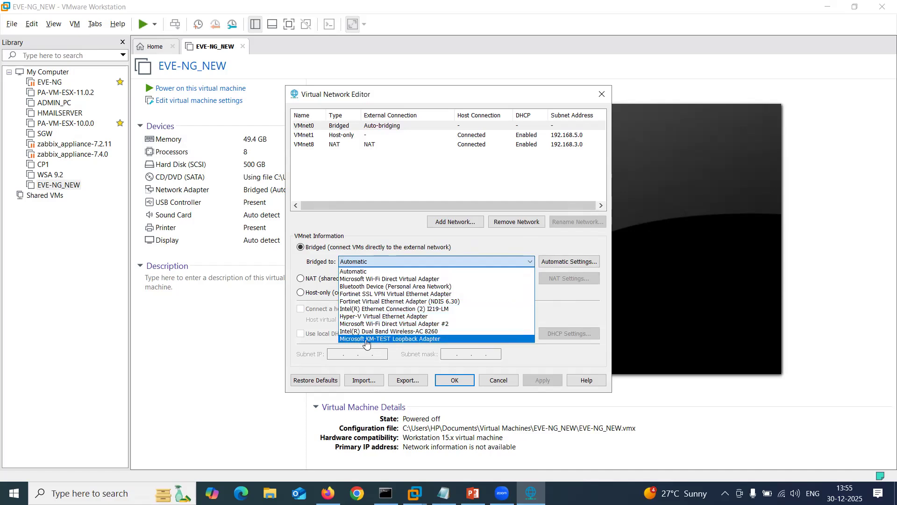
click(389, 339)
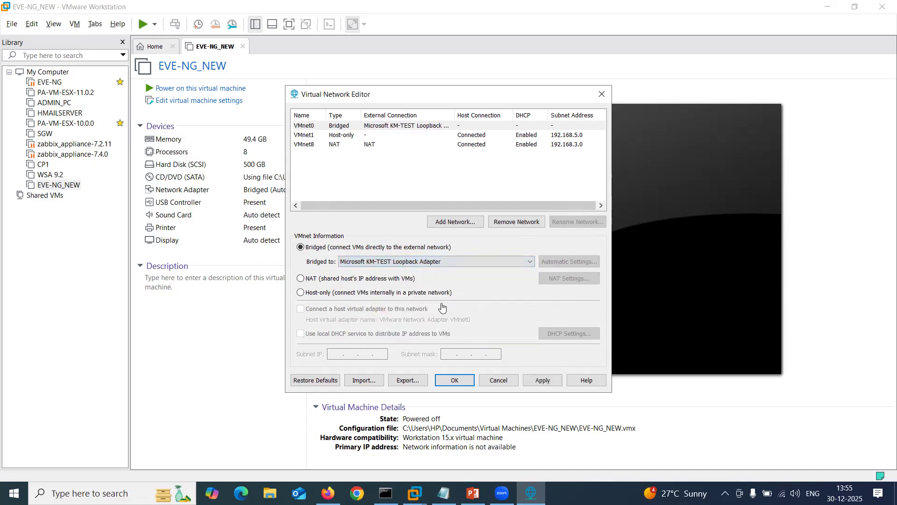
click(487, 183)
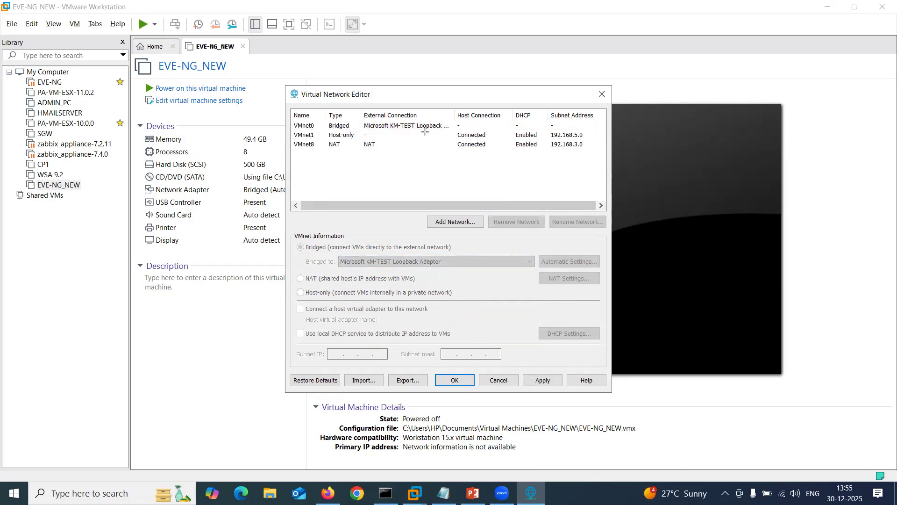
Mark the loopback adapter and VMnet0 entries with red annotation lines.
drag(417, 127, 283, 127)
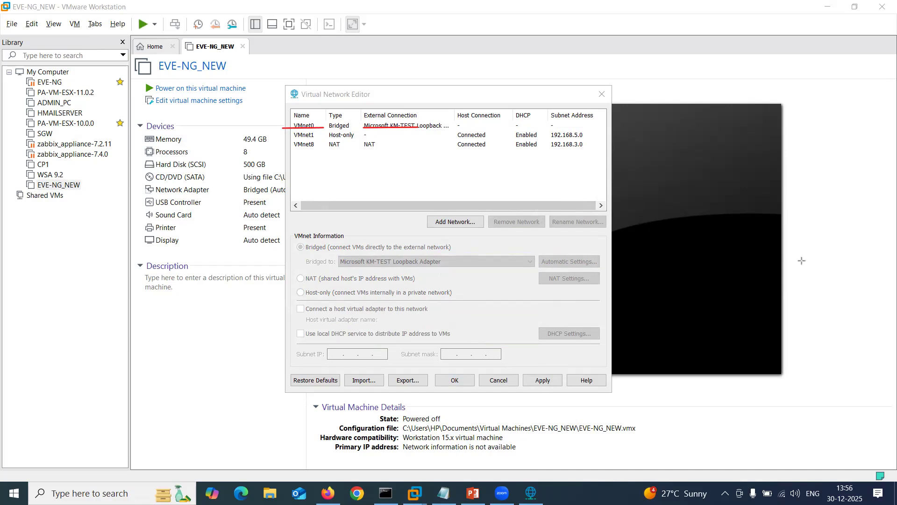
key(e)
drag(289, 131, 326, 131)
drag(293, 391, 339, 387)
key(ctrl+z)
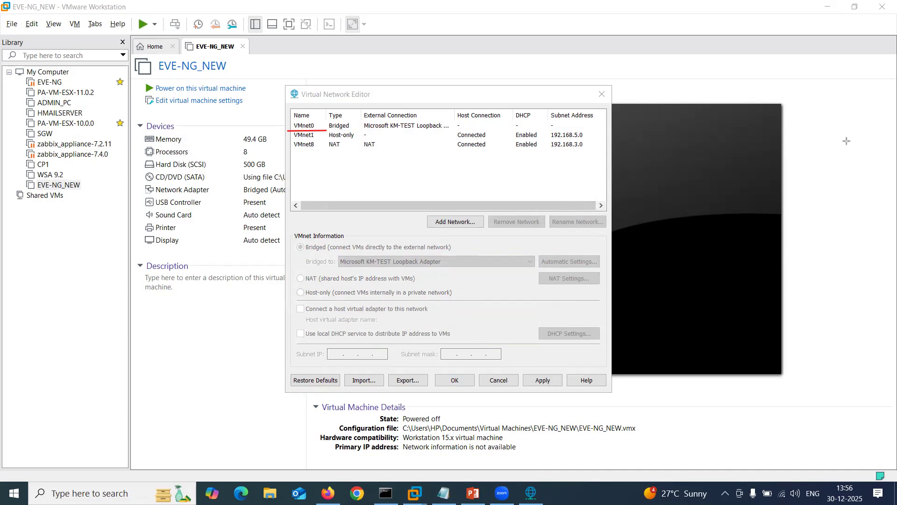
Apply and save the VMnet0 change, close the editor, and power on EVE-NG_NEW.
click(545, 382)
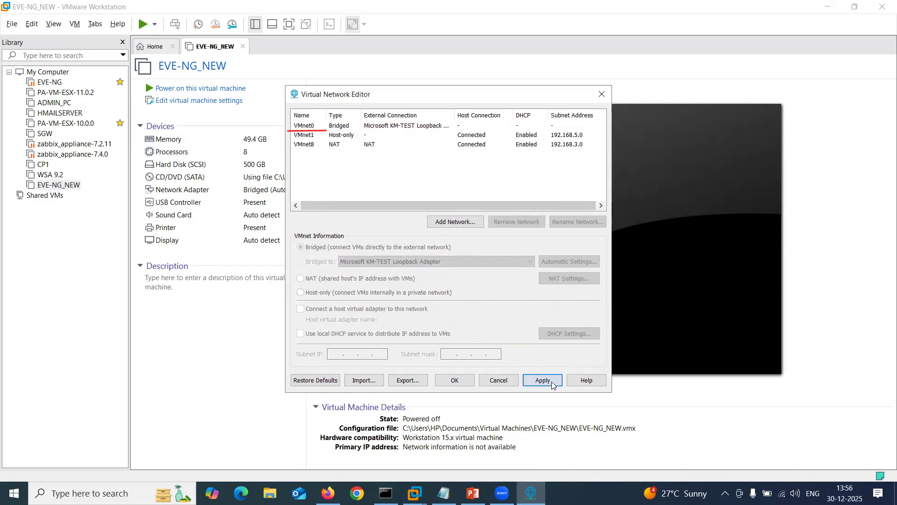
click(463, 381)
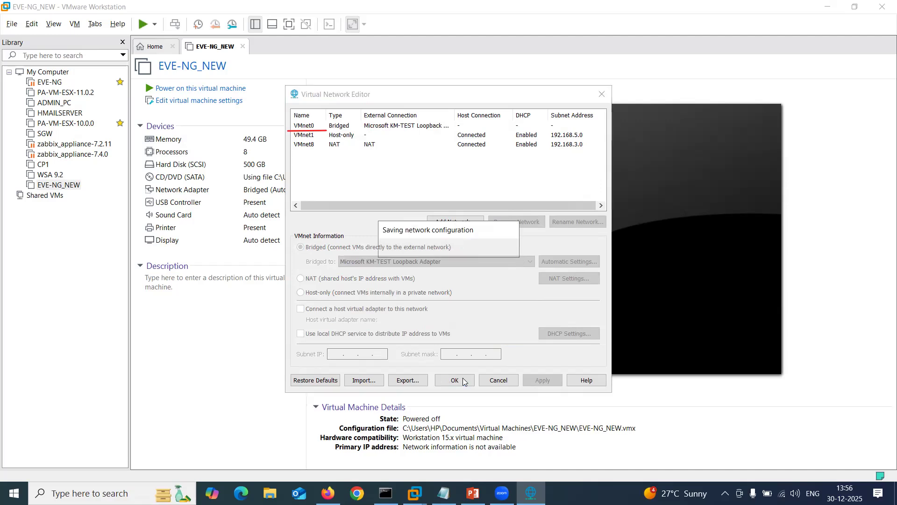
click(455, 380)
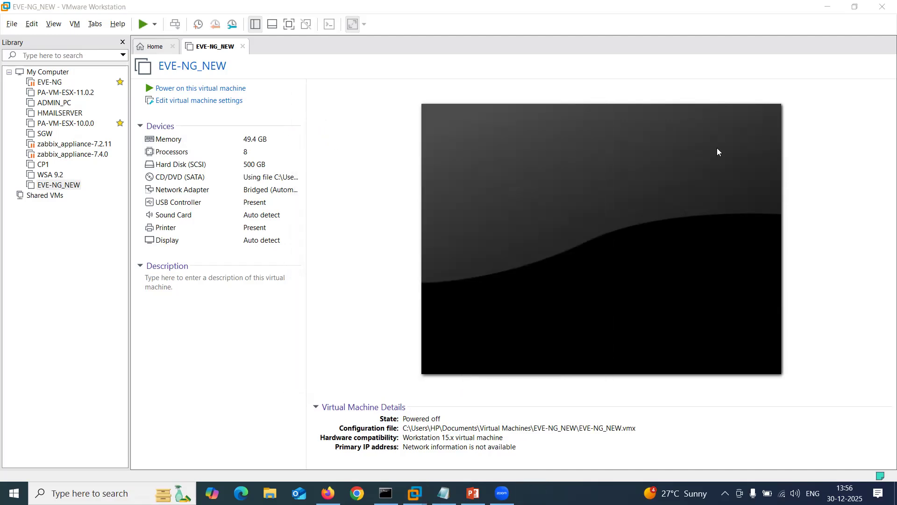
click(227, 90)
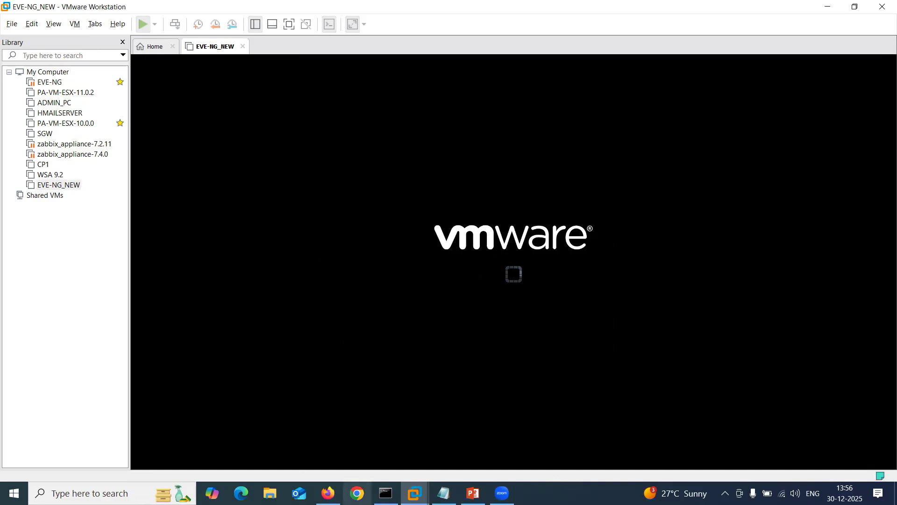
Launch Network Connections by searching ncpa.cpl.
key(super)
text(ncpa.cpl)
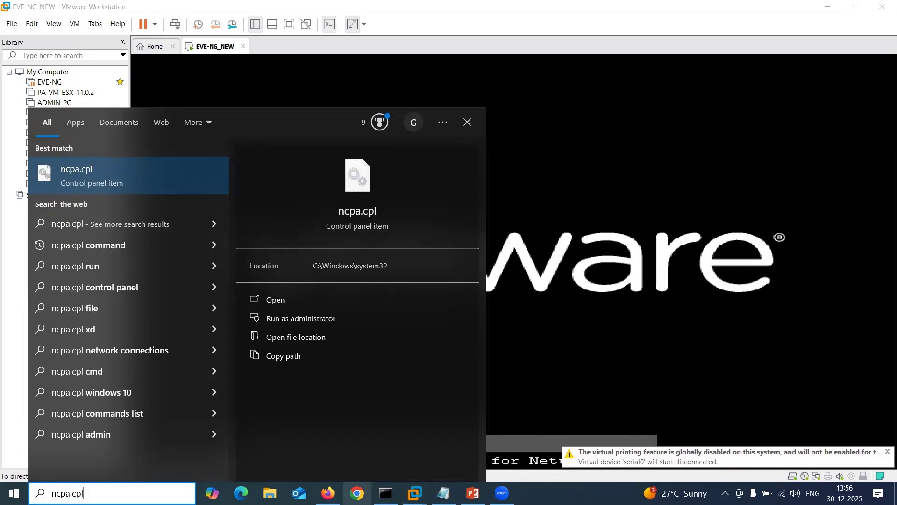
key(Return)
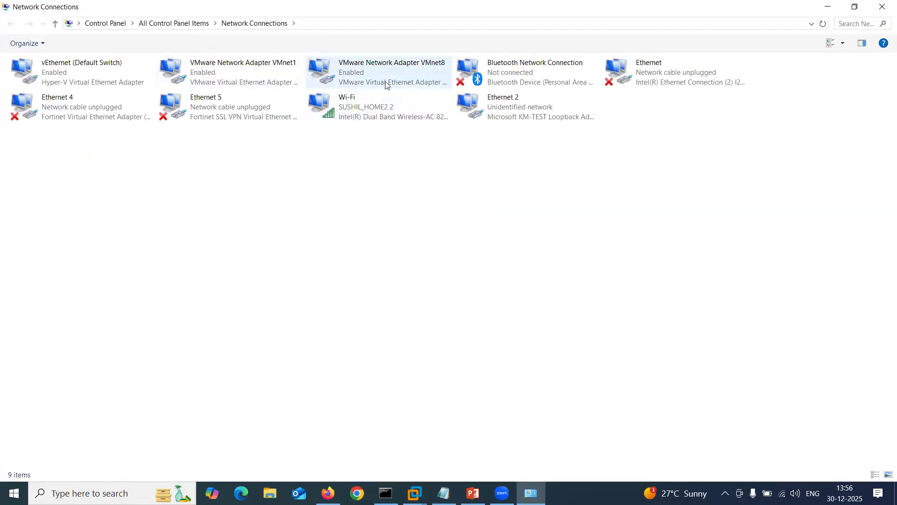
Verify Ethernet 2's details show IPv4 105.0.0.5, then close the dialogs and minimize the window.
double_click(505, 117)
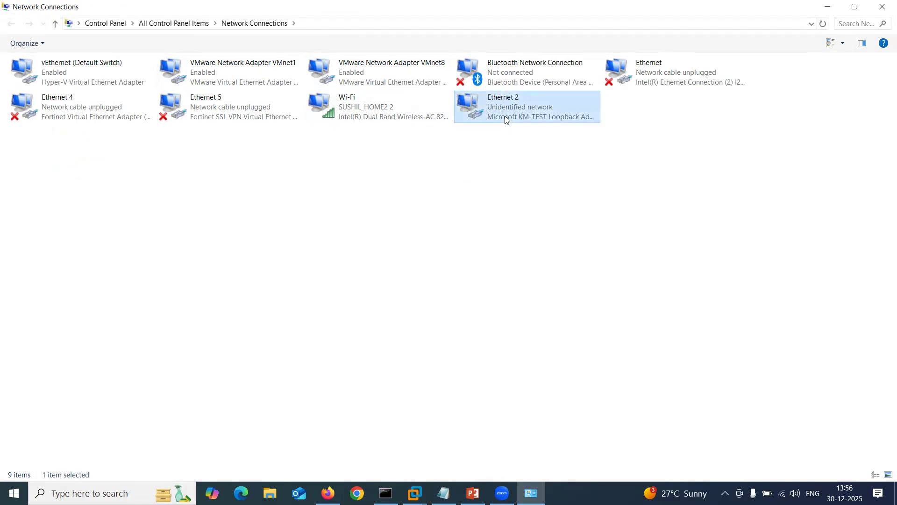
click(390, 239)
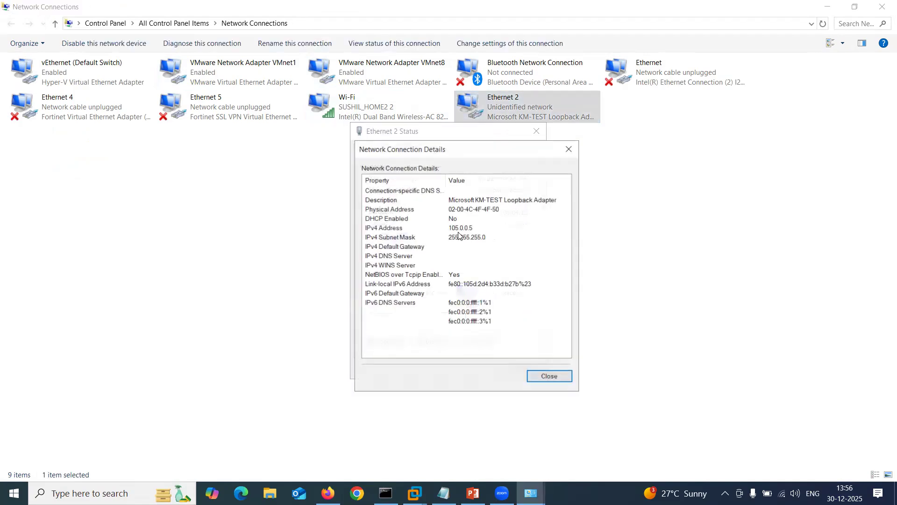
click(467, 229)
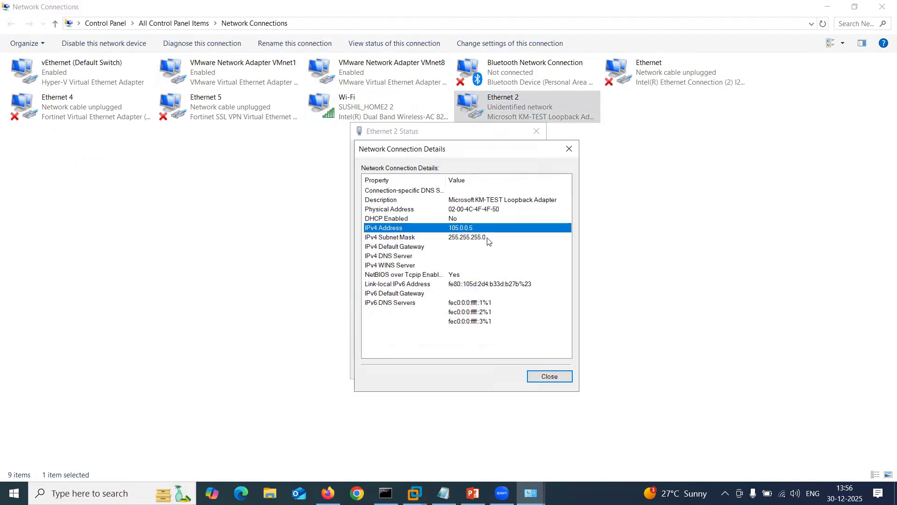
click(555, 381)
click(531, 369)
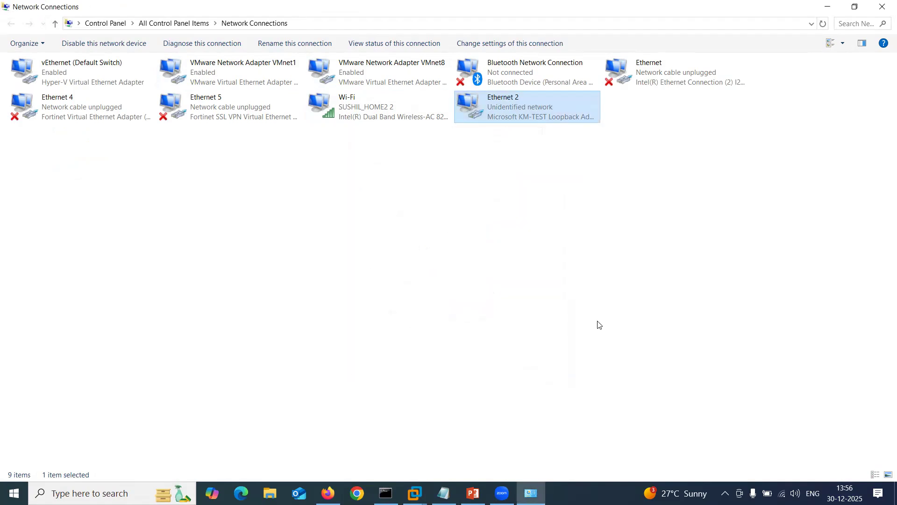
click(828, 7)
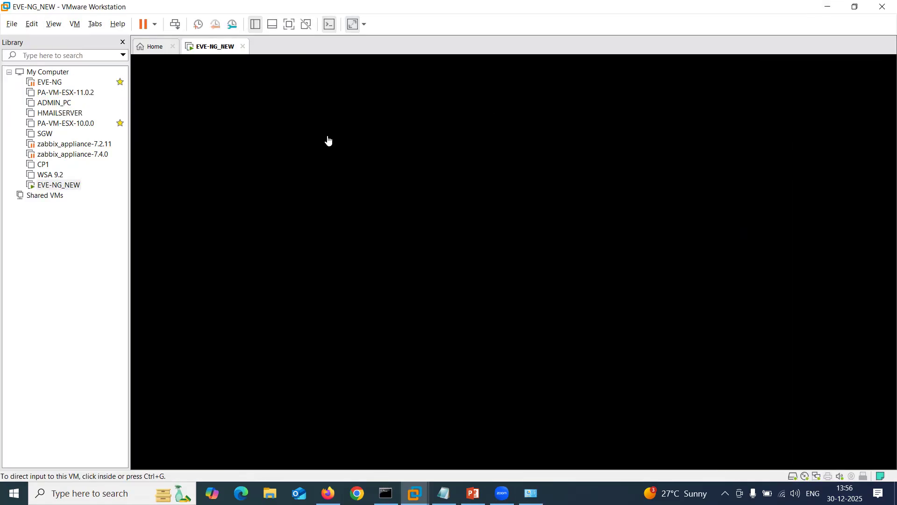
Move Command Prompt aside and watch the EVE-NG console while it boots.
click(386, 493)
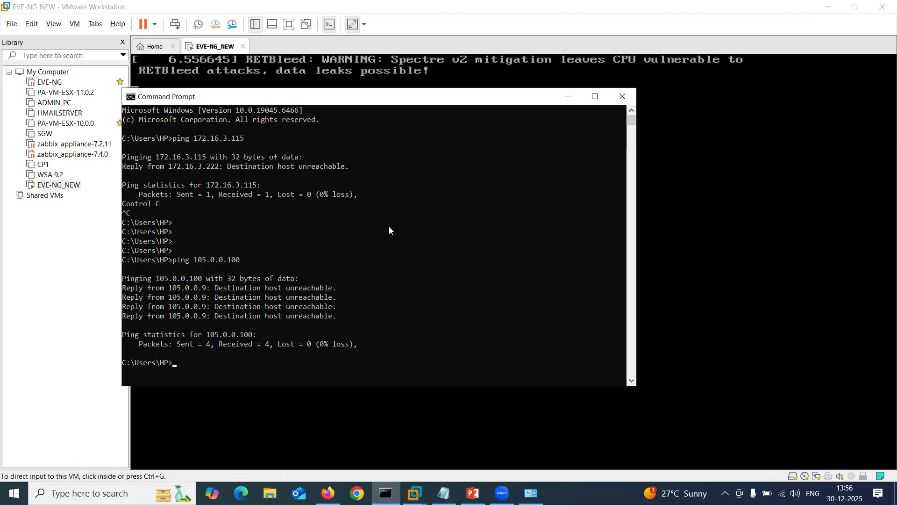
drag(316, 99, 443, 199)
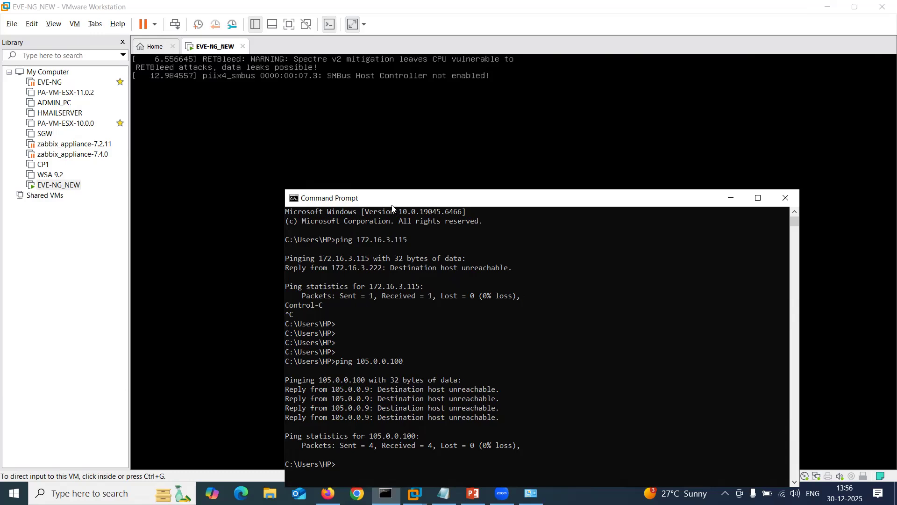
click(325, 165)
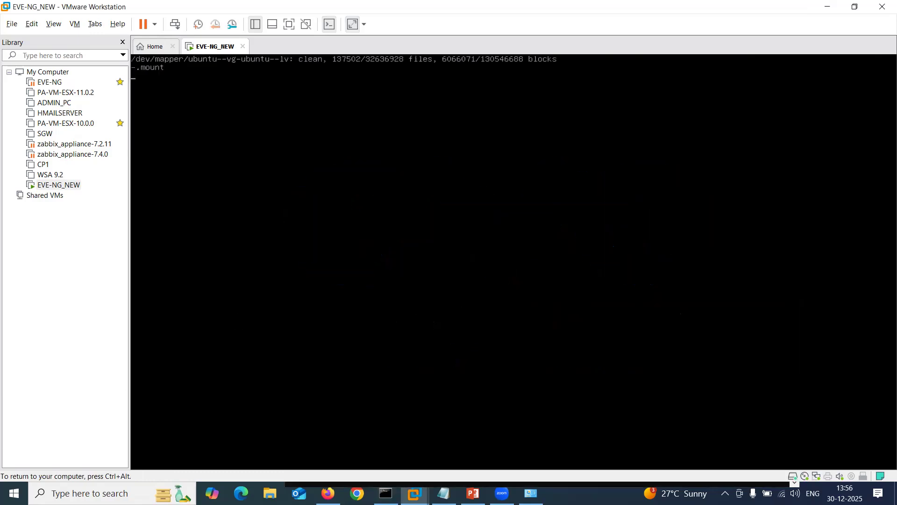
key(ctrl+alt)
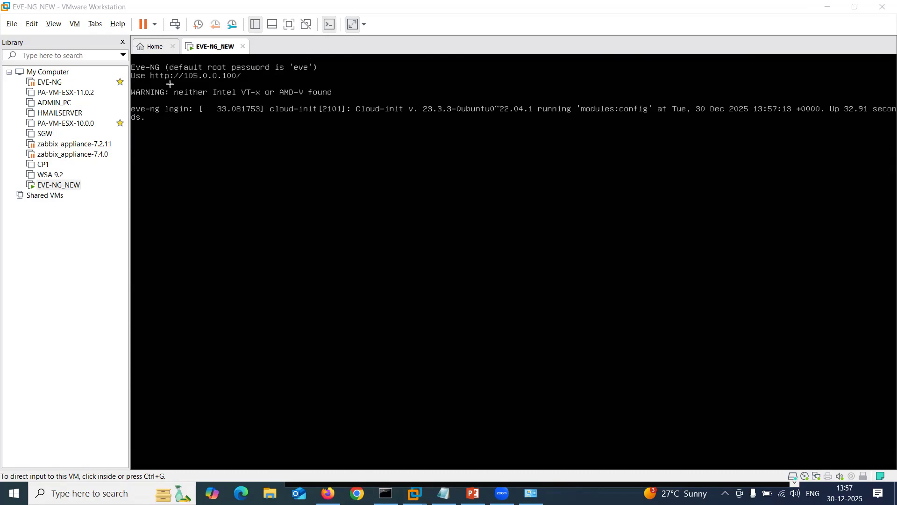
drag(146, 84, 260, 83)
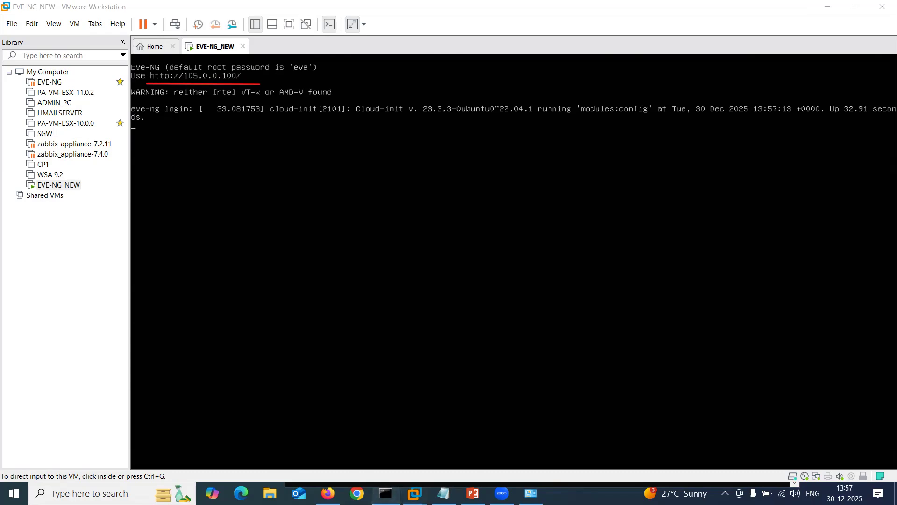
Ping 105.0.0.100 from Command Prompt, getting four replies, then return to the EVE-NG console.
click(386, 494)
text(ping 105.0.0.)
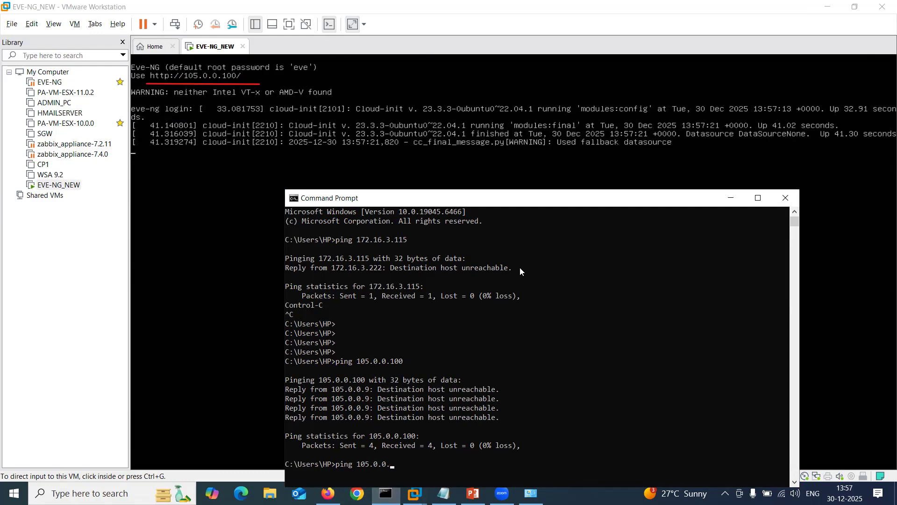
text(100)
key(Return)
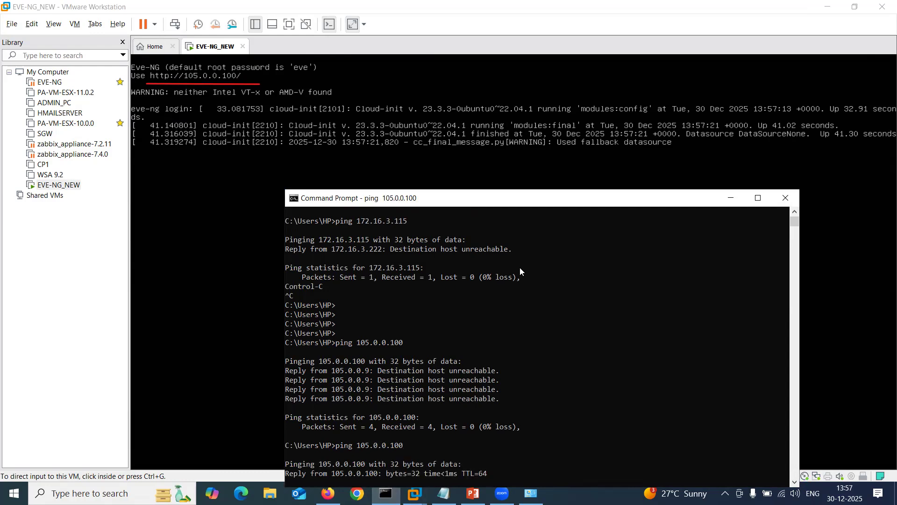
drag(553, 198, 582, 161)
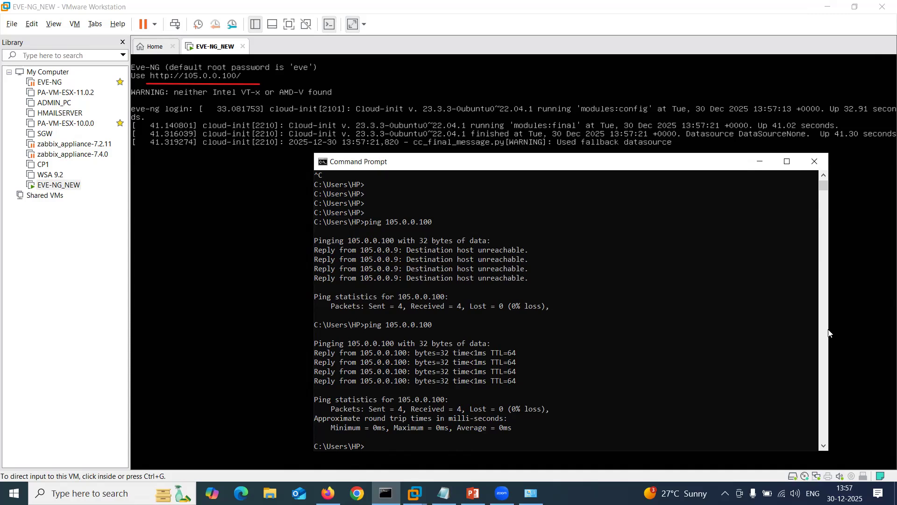
click(712, 50)
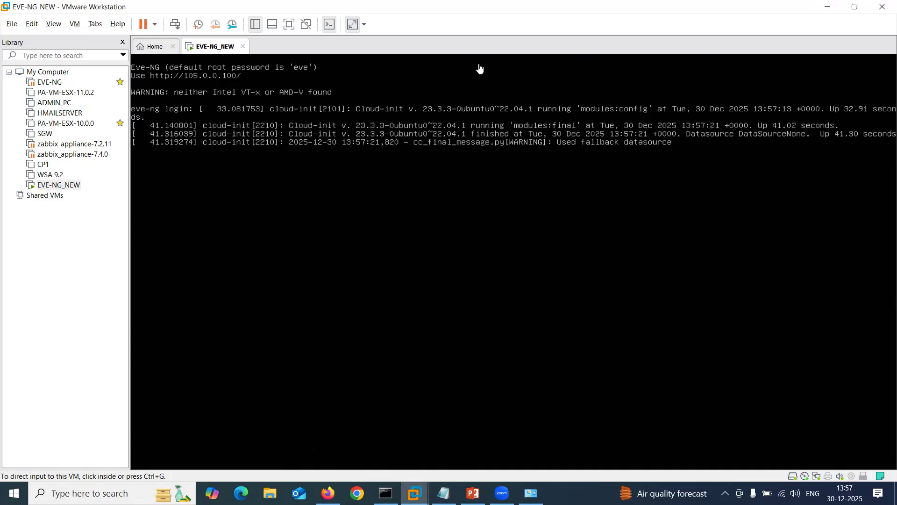
click(357, 493)
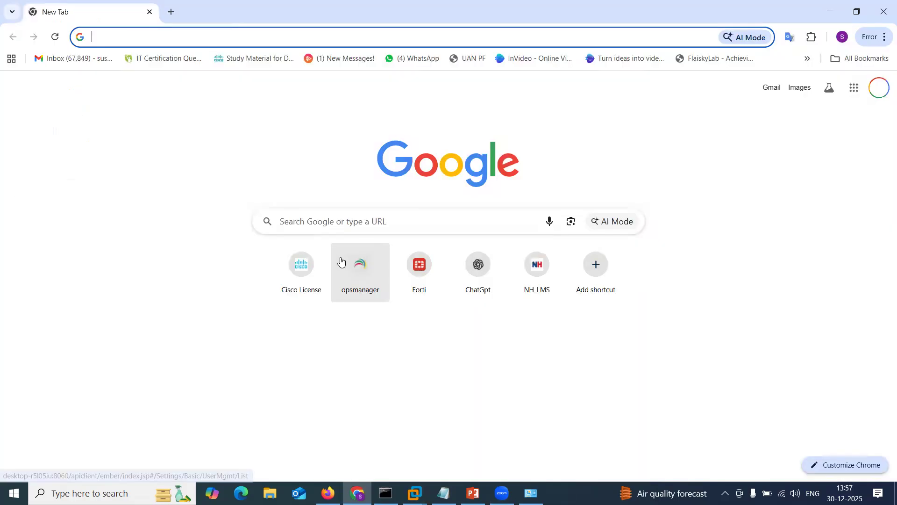
text(http://)
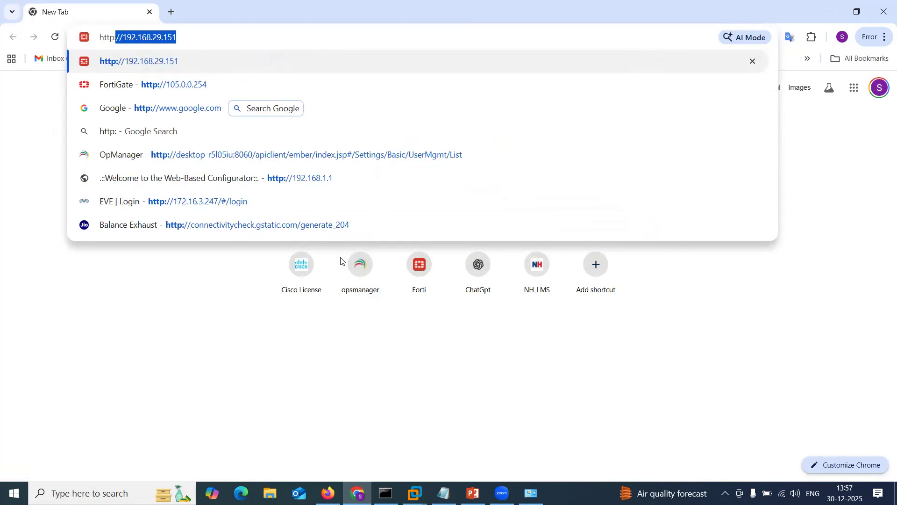
text(105.0.)
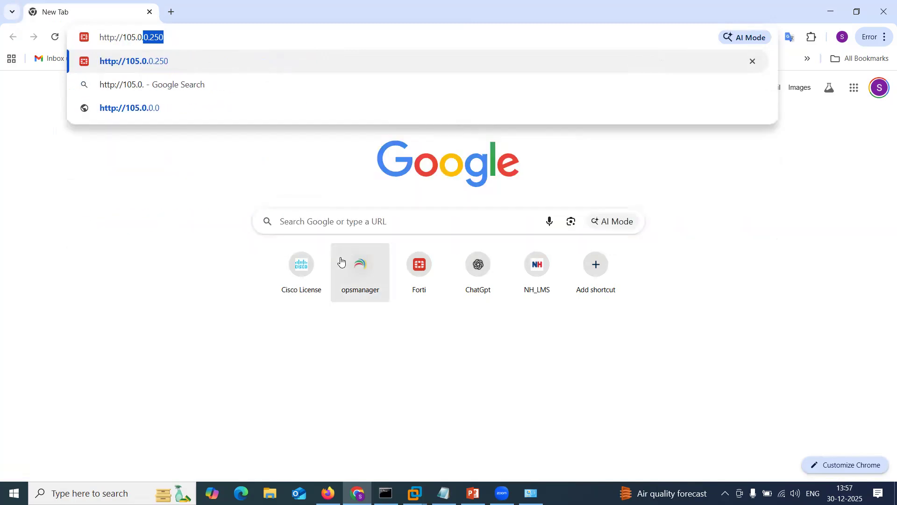
text(0.100)
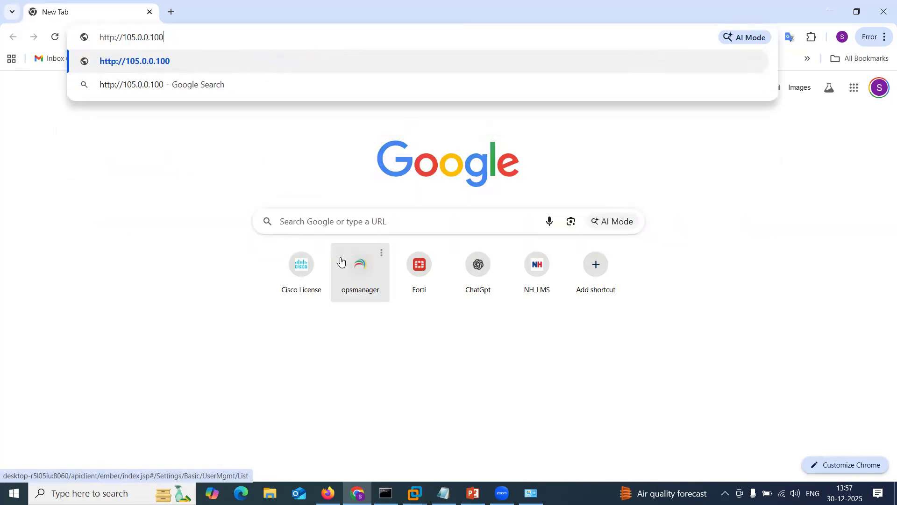
key(Return)
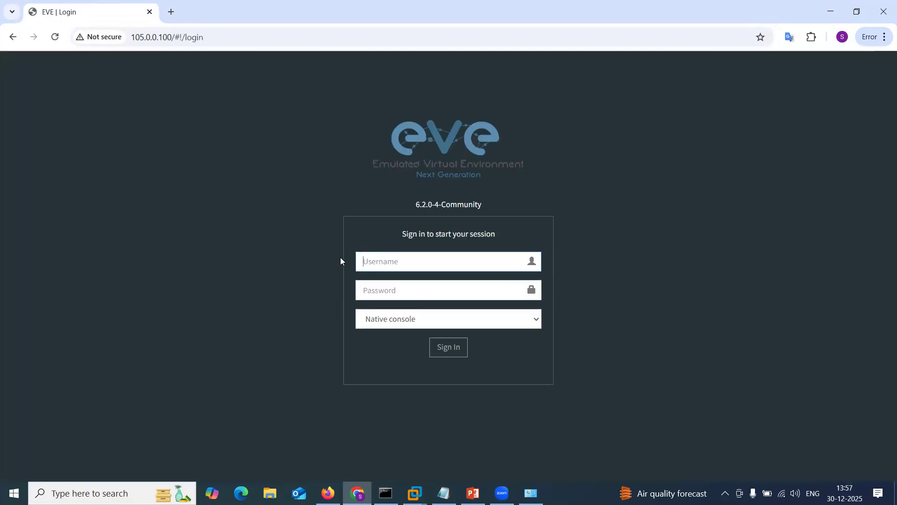
text(admin)
key(Tab)
text(eve)
key(Return)
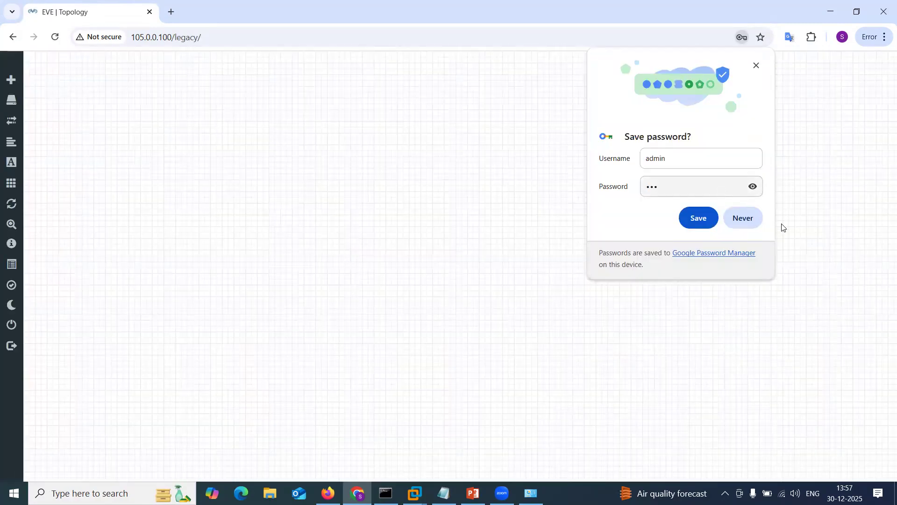
click(752, 222)
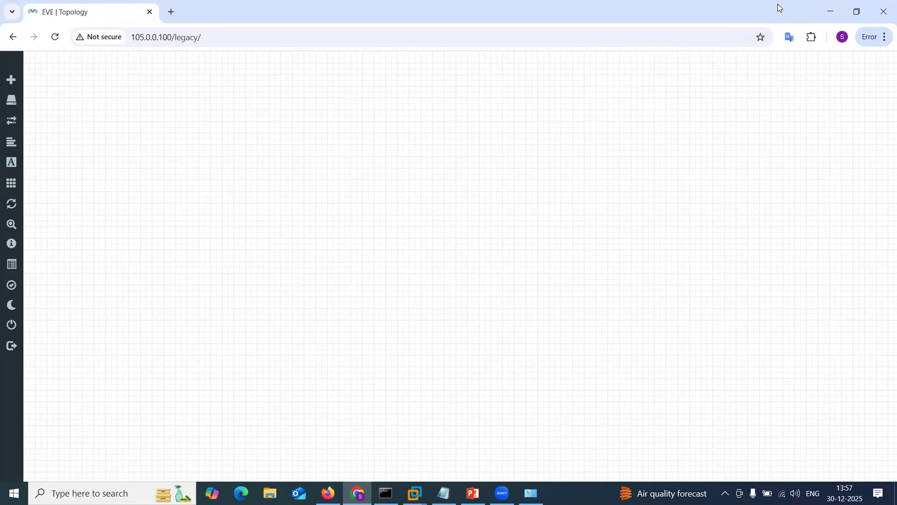
Minimize the browser and VMware to view the ping results, then restore the EVE topology page.
click(832, 11)
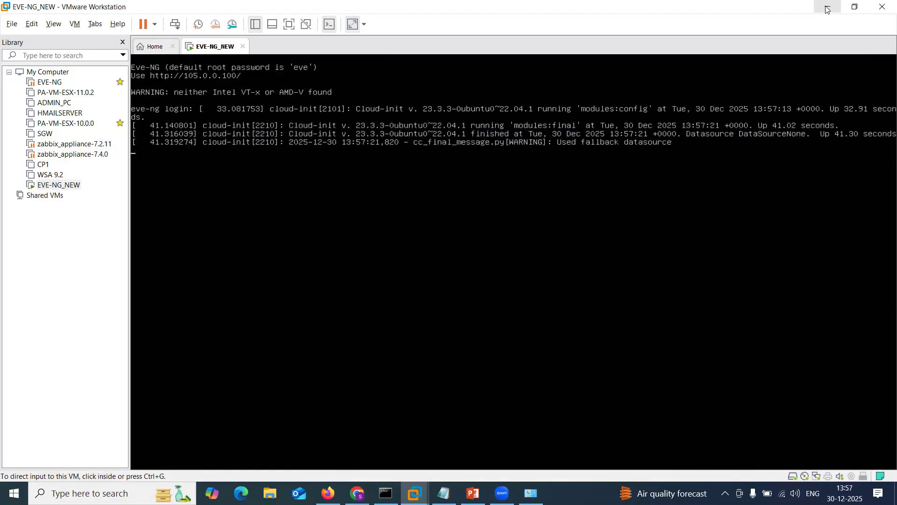
click(829, 7)
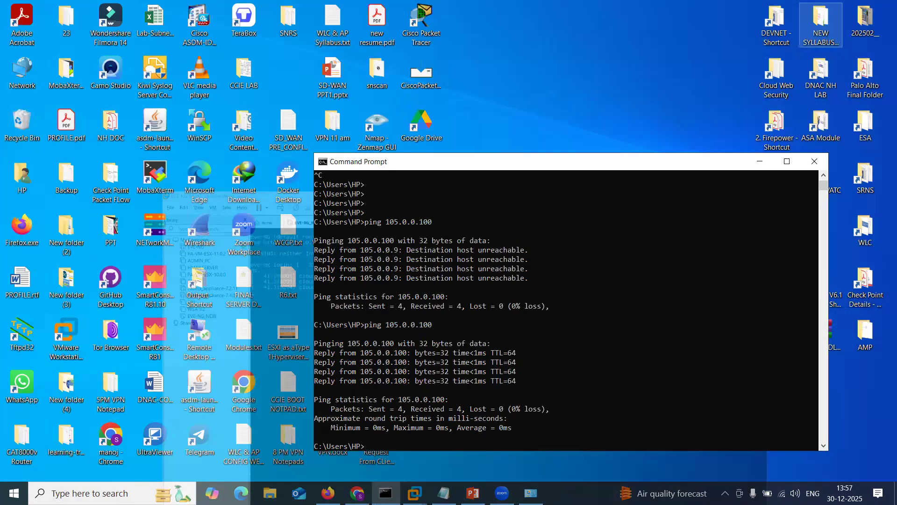
click(357, 493)
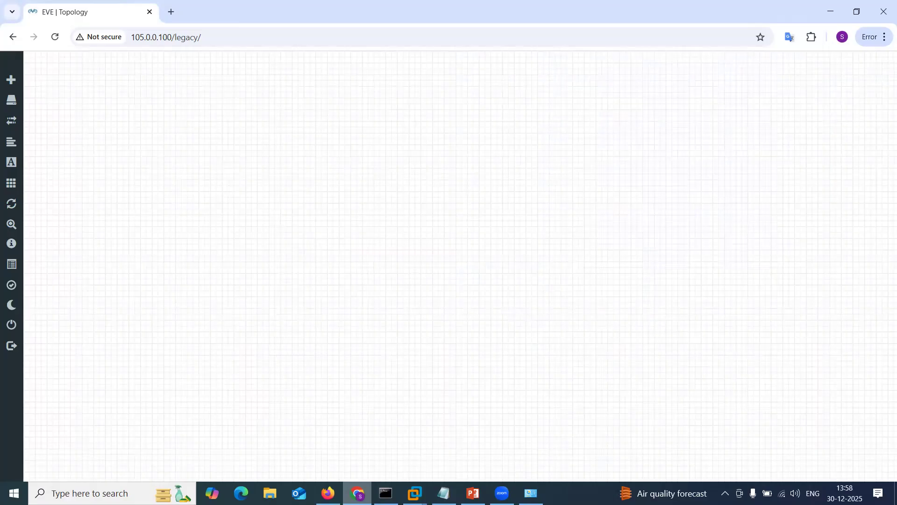